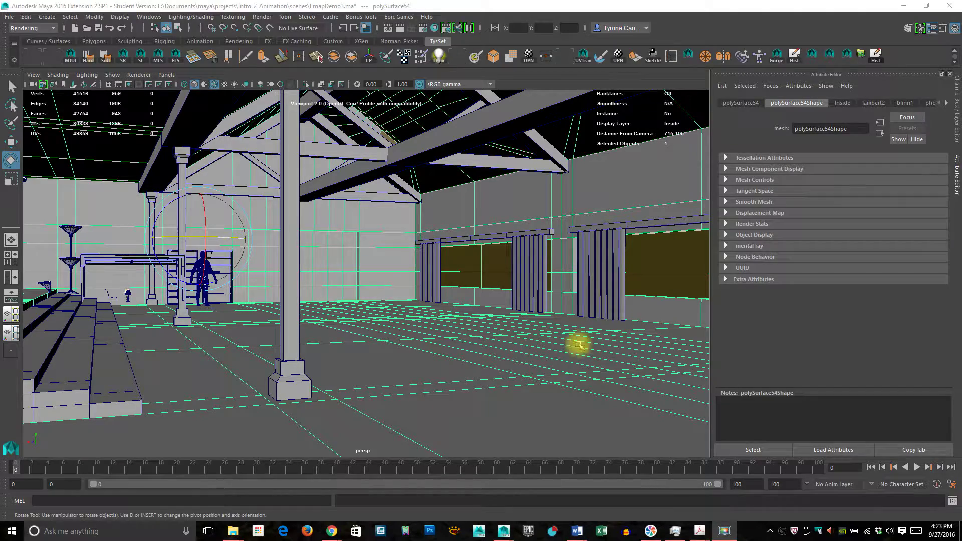
# Return to the multi-pane layout showing the Render View and set the renderer to mental ray
pyautogui.keyDown('alt'); pyautogui.moveTo(500, 348); pyautogui.dragTo(496, 344); pyautogui.keyUp('alt')
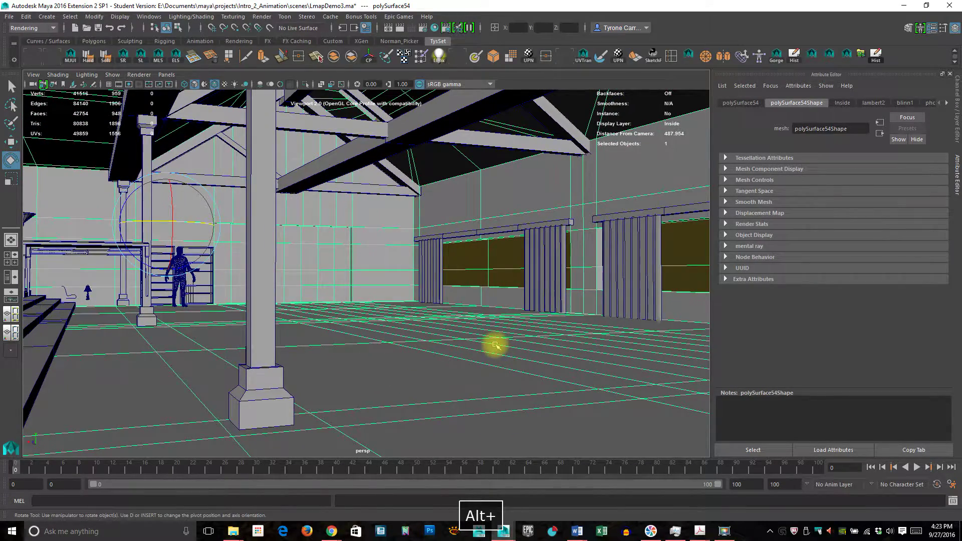
pyautogui.press('space')
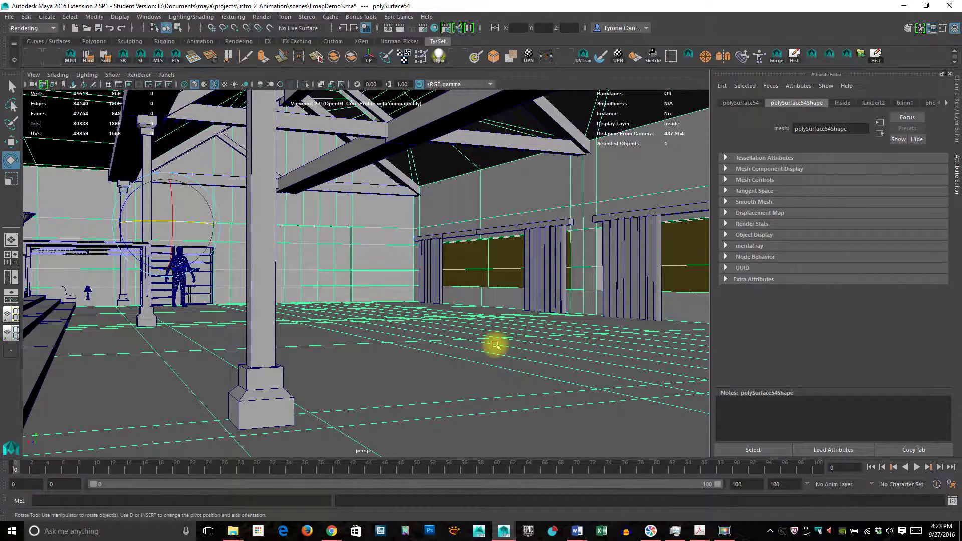
pyautogui.press('space')
pyautogui.click(495, 341)
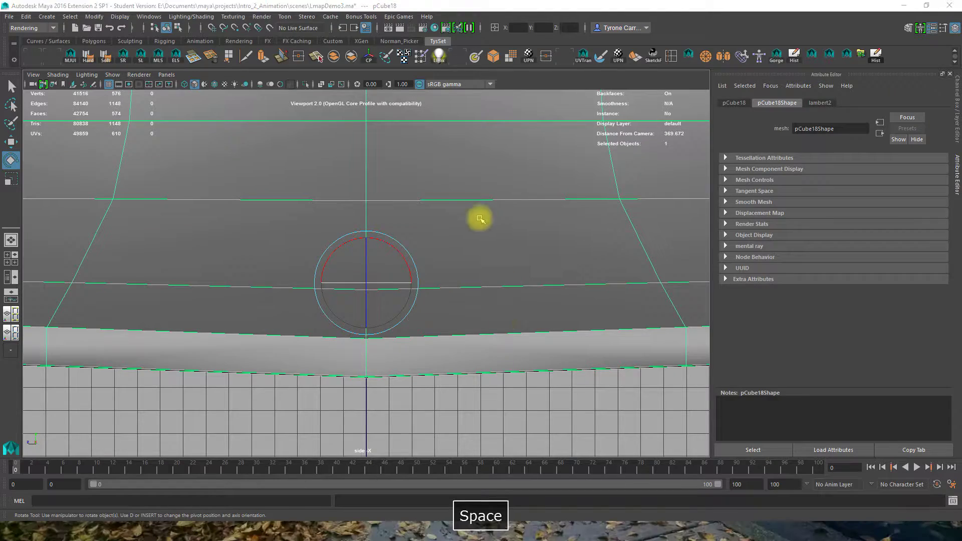
pyautogui.press('space')
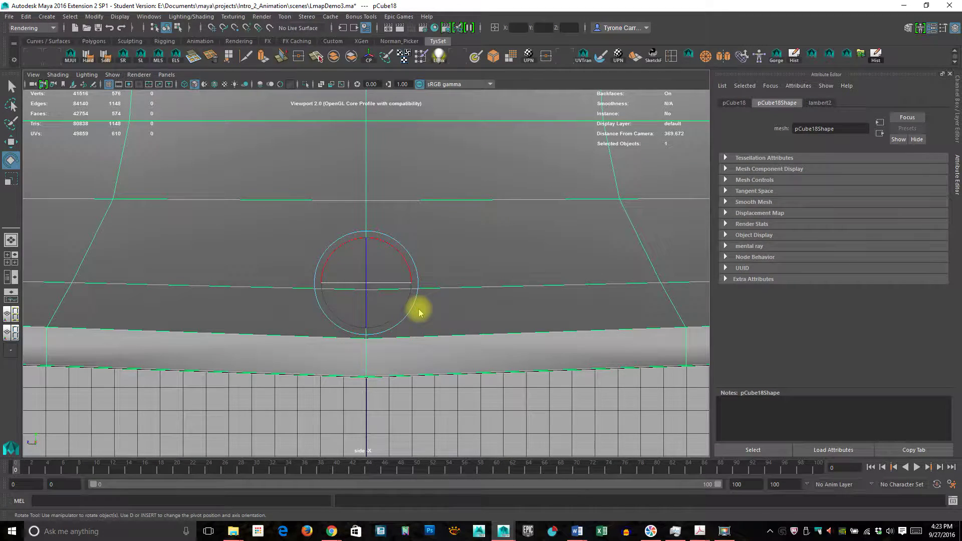
pyautogui.press('space')
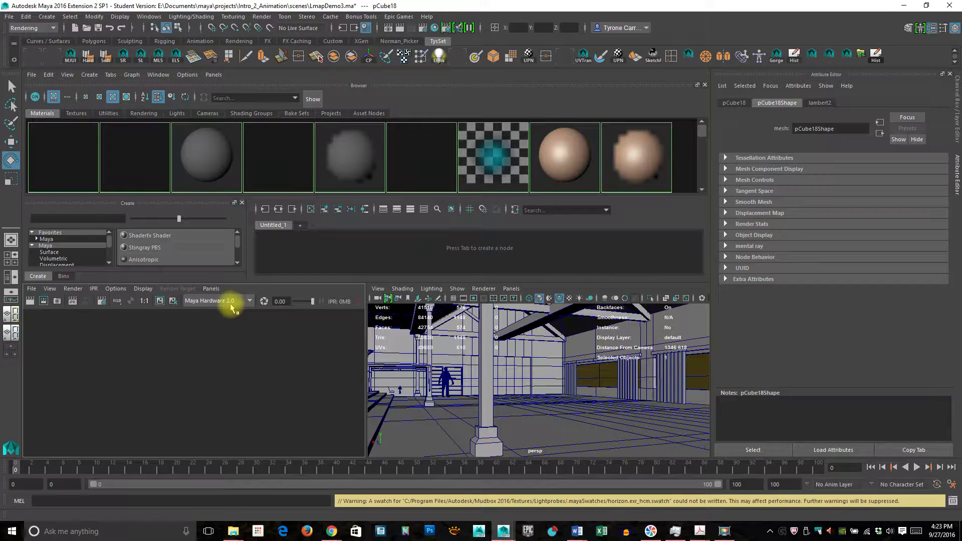
pyautogui.click(231, 302)
pyautogui.click(212, 345)
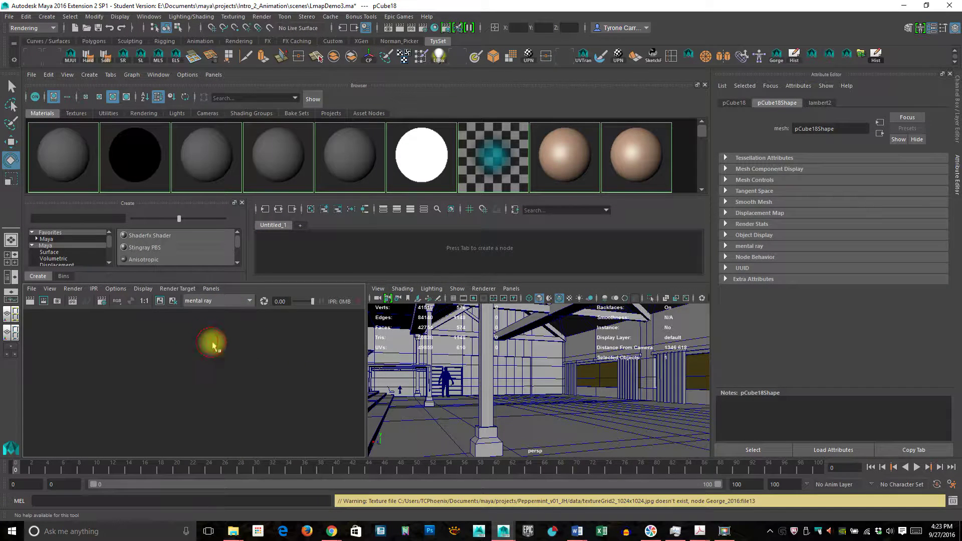
pyautogui.click(254, 357)
pyautogui.press('space')
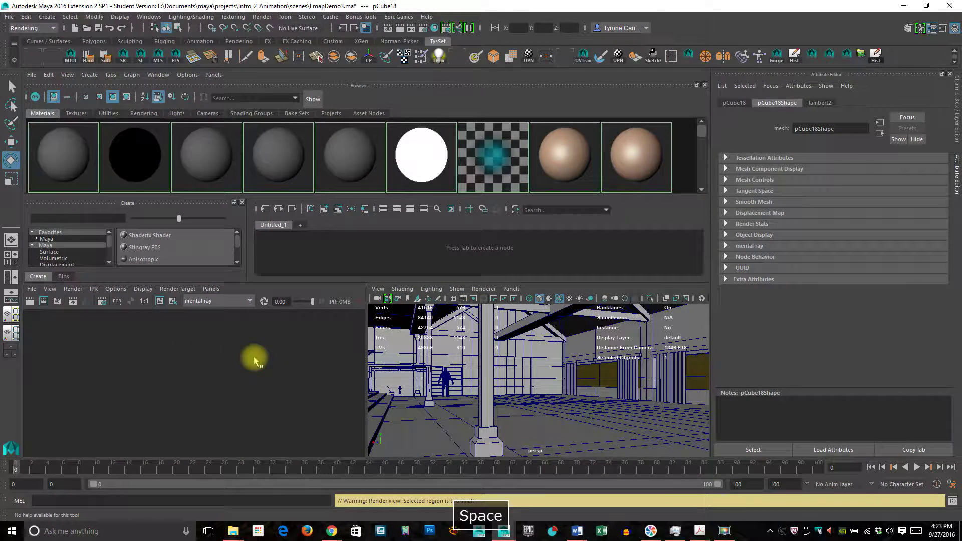
# Render the current perspective view of the interior with mental ray and inspect the enlarged image
pyautogui.click(30, 301)
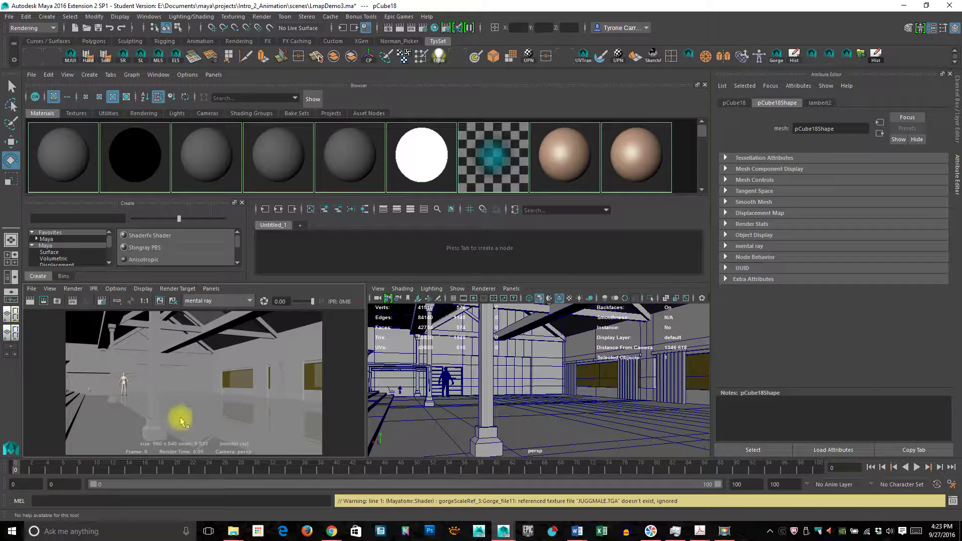
pyautogui.click(225, 380)
pyautogui.press('space')
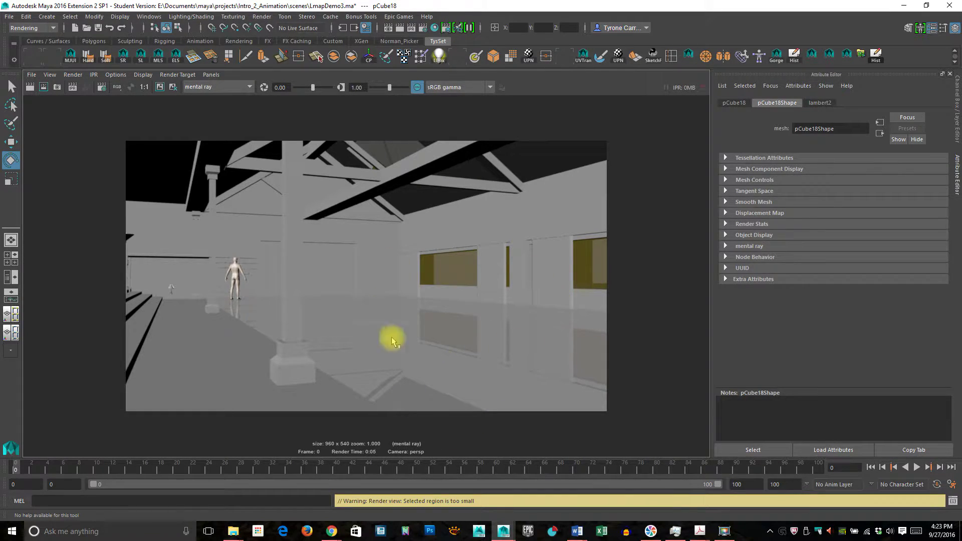
pyautogui.press('space')
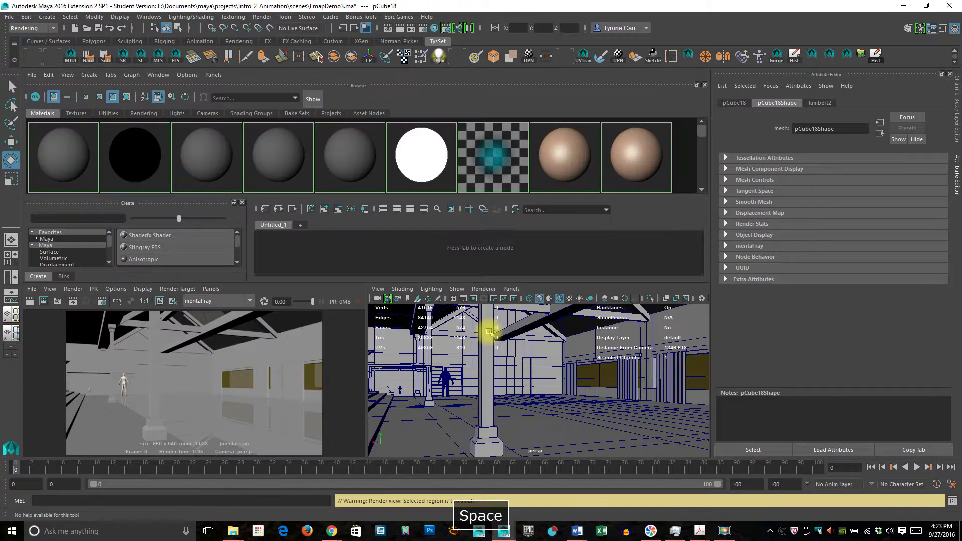
# Set the perspective camera's Angle of View to 90
pyautogui.click(160, 301)
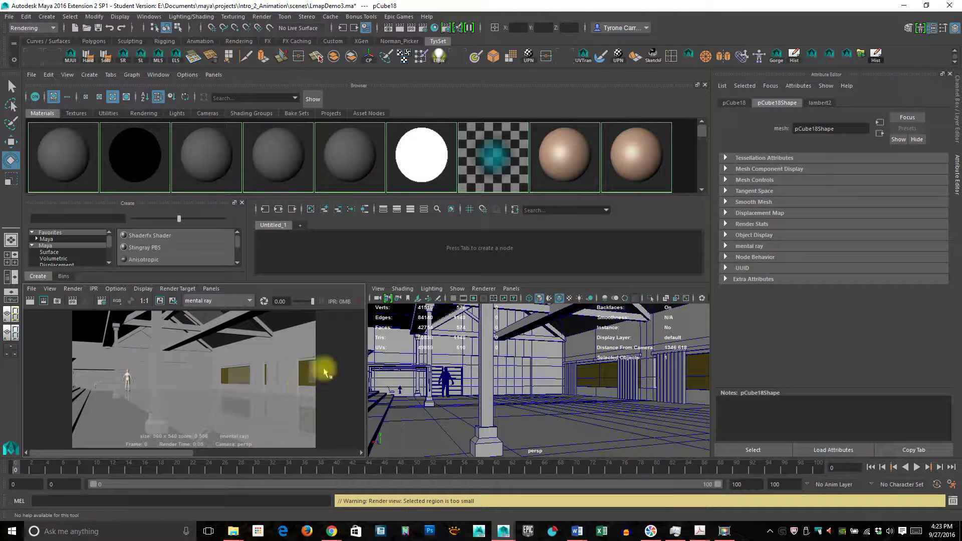
pyautogui.press('space')
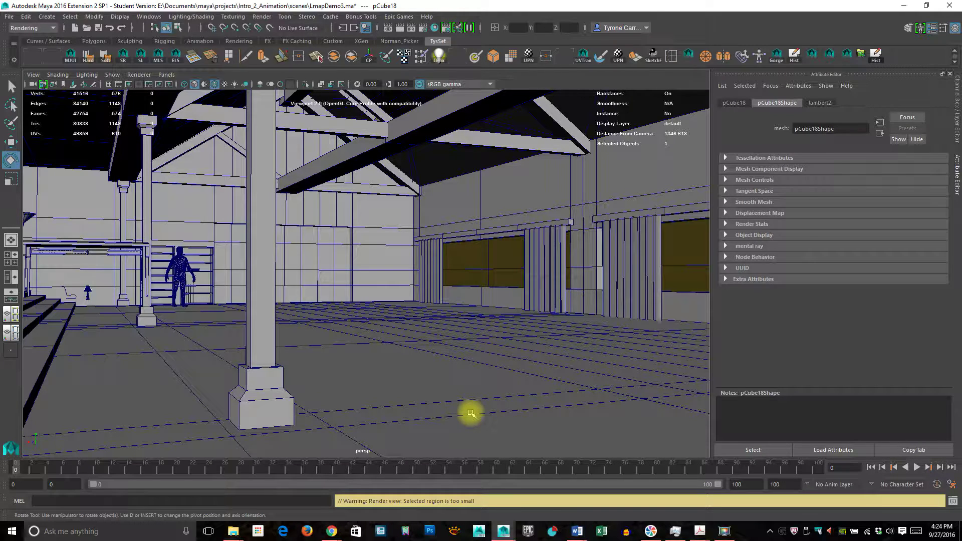
pyautogui.press('space')
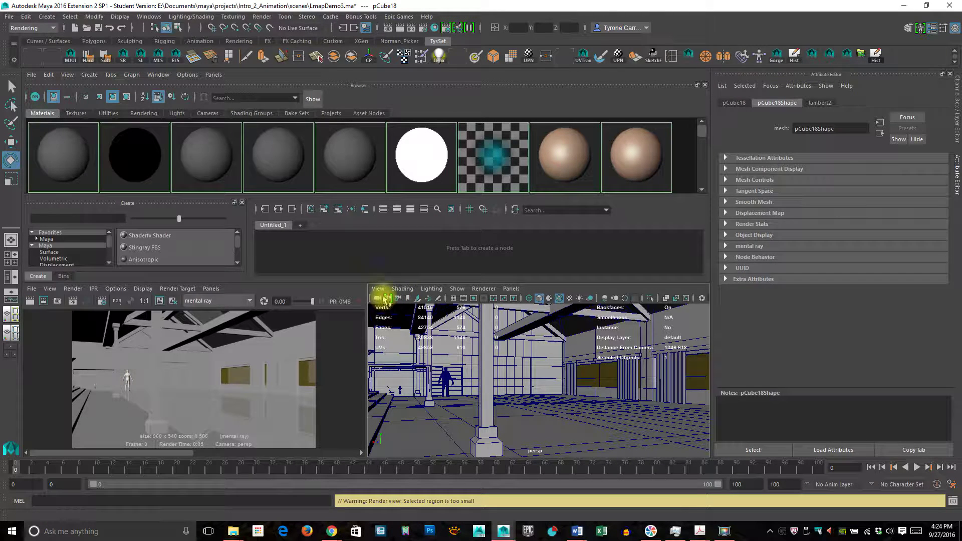
pyautogui.click(378, 298)
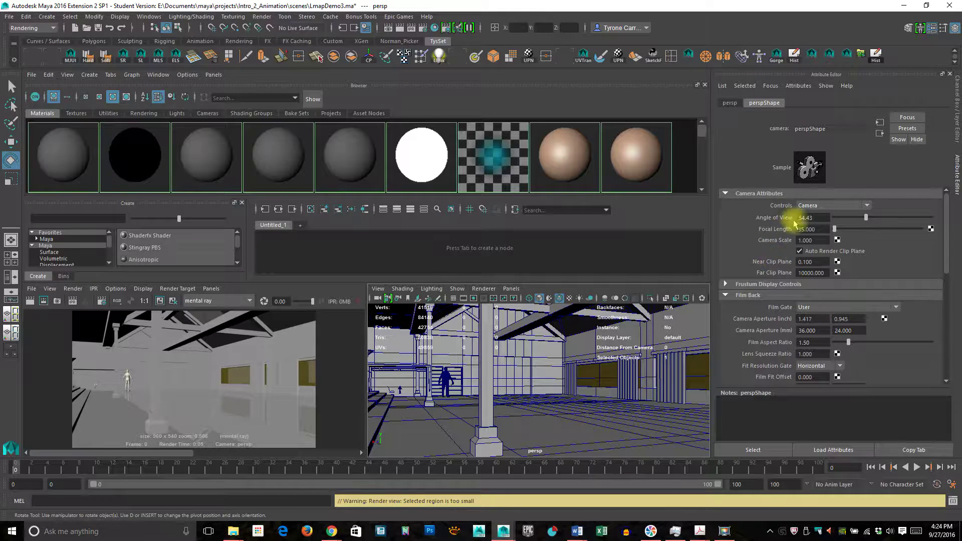
pyautogui.moveTo(816, 216); pyautogui.dragTo(780, 216)
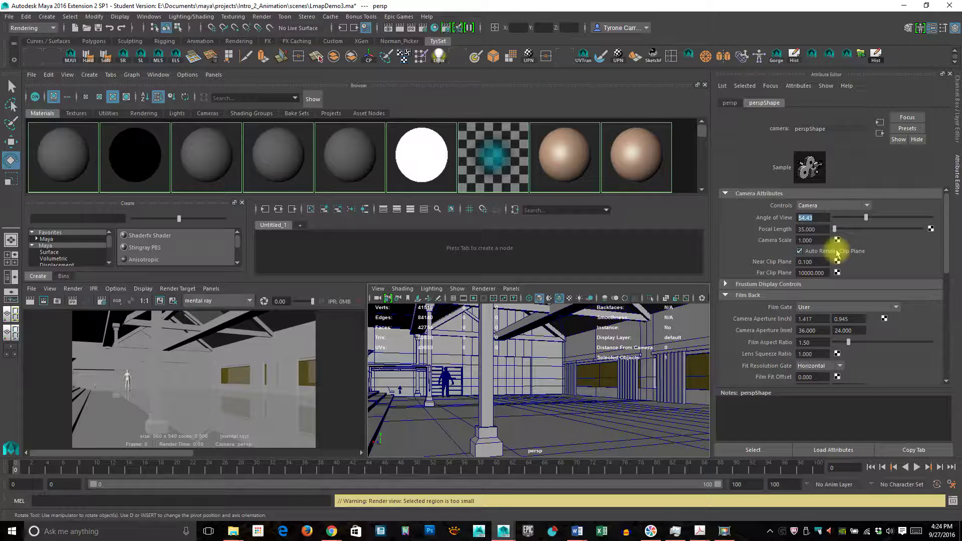
pyautogui.write('90')
pyautogui.press('Return')
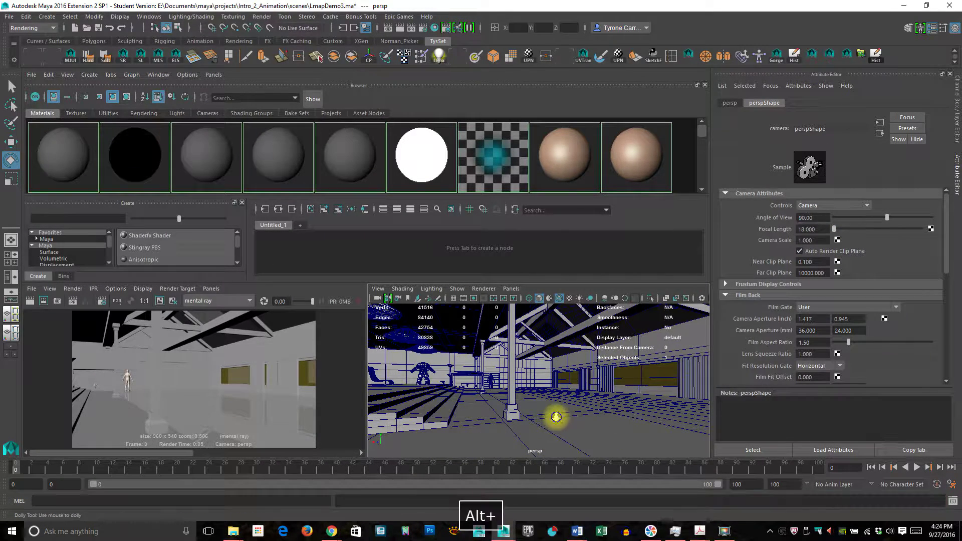
# Reframe the interior in the perspective view, render it again with mental ray and inspect the enlarged image
pyautogui.keyDown('alt'); pyautogui.moveTo(555, 419); pyautogui.dragTo(570, 415, button='right'); pyautogui.keyUp('alt')
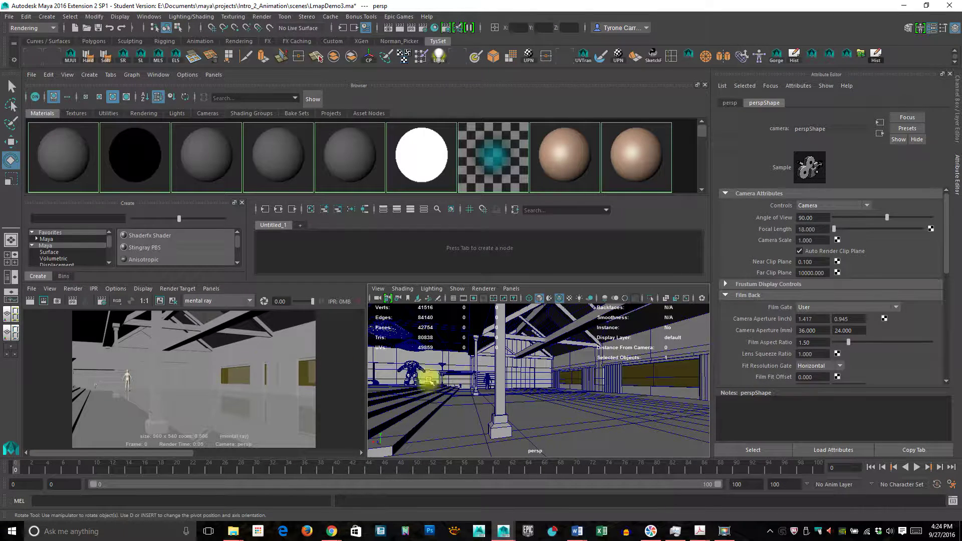
pyautogui.click(252, 356)
pyautogui.press('space')
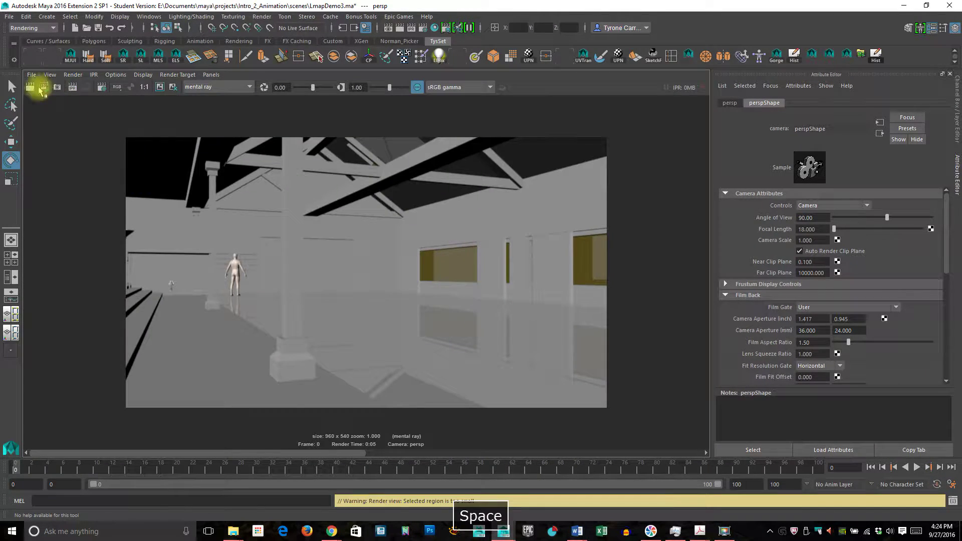
pyautogui.click(30, 87)
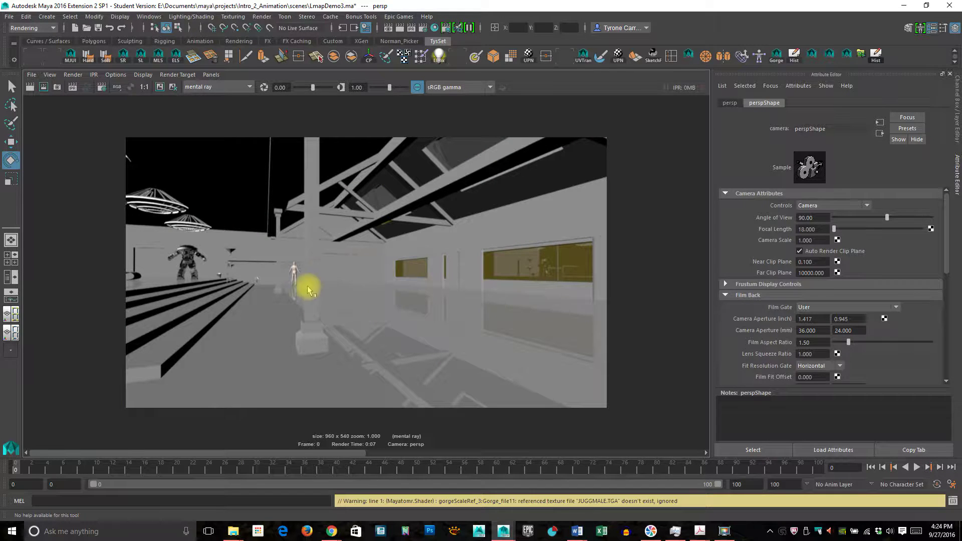
pyautogui.click(396, 335)
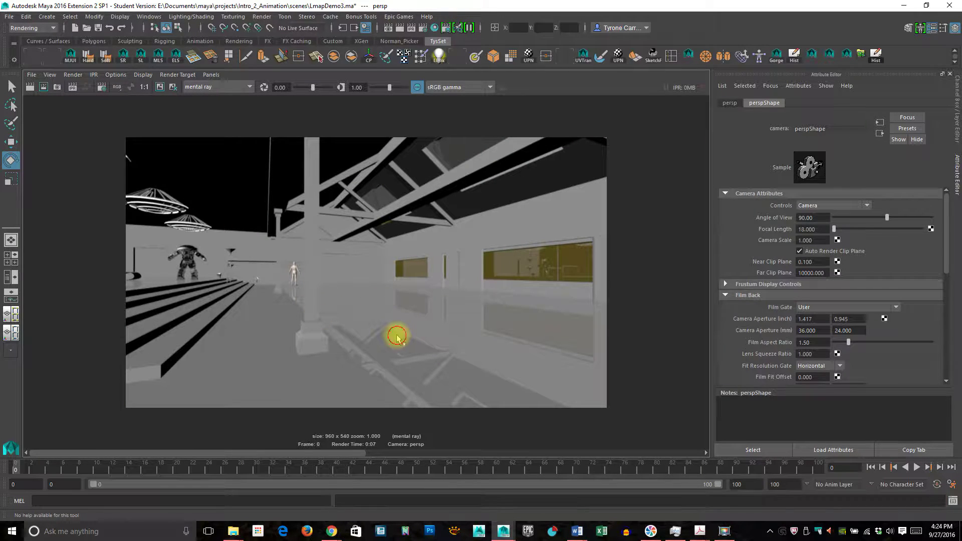
pyautogui.press('space')
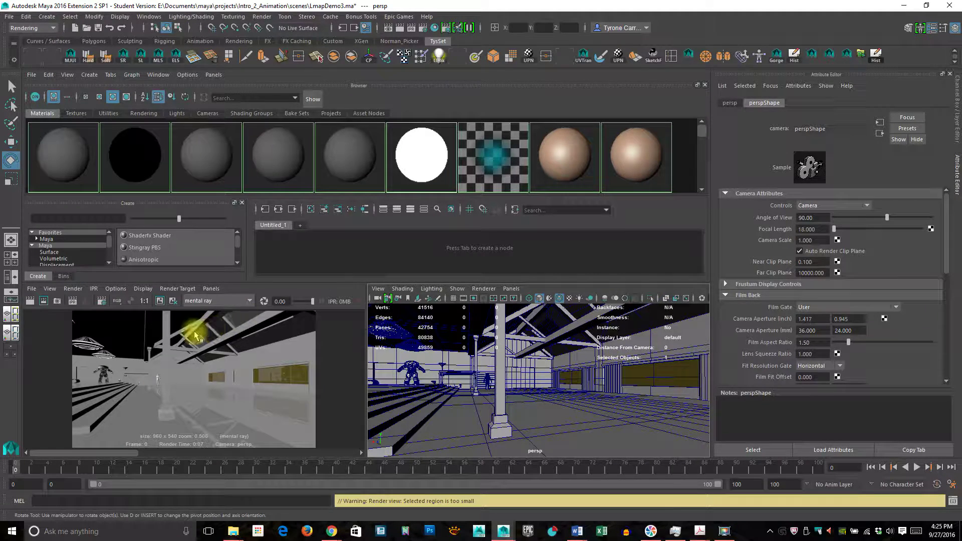
# Create a Physical Sun and Sky environment in the mental ray scene render settings and close the settings
pyautogui.click(101, 302)
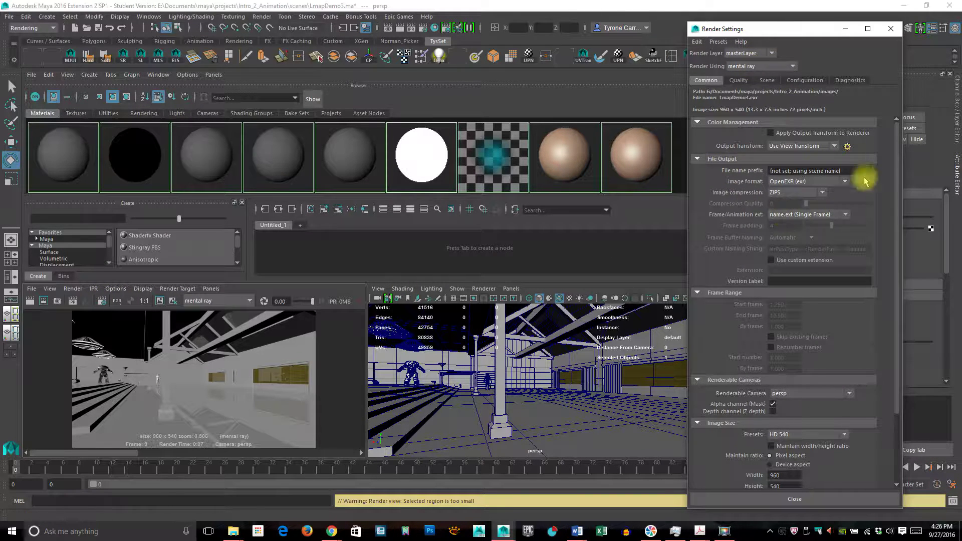
pyautogui.click(768, 81)
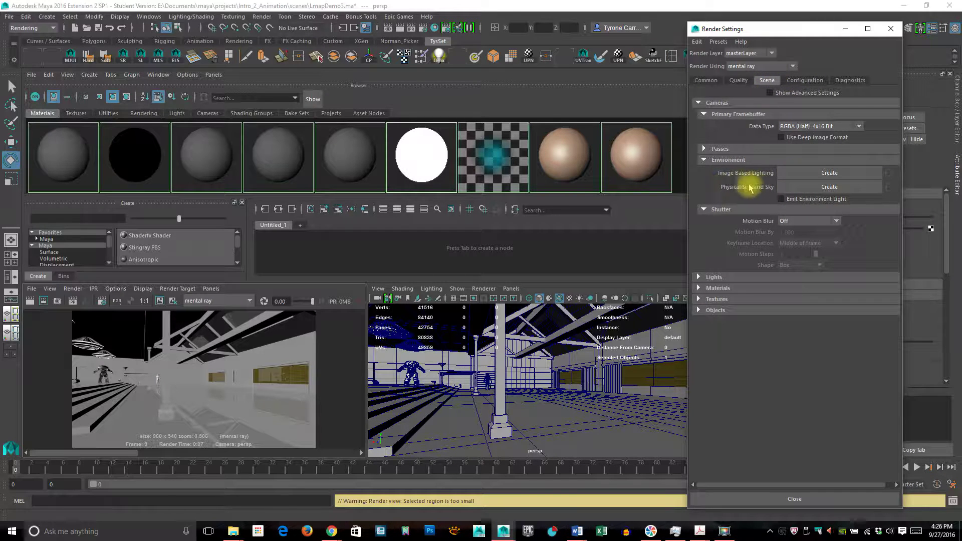
pyautogui.click(845, 188)
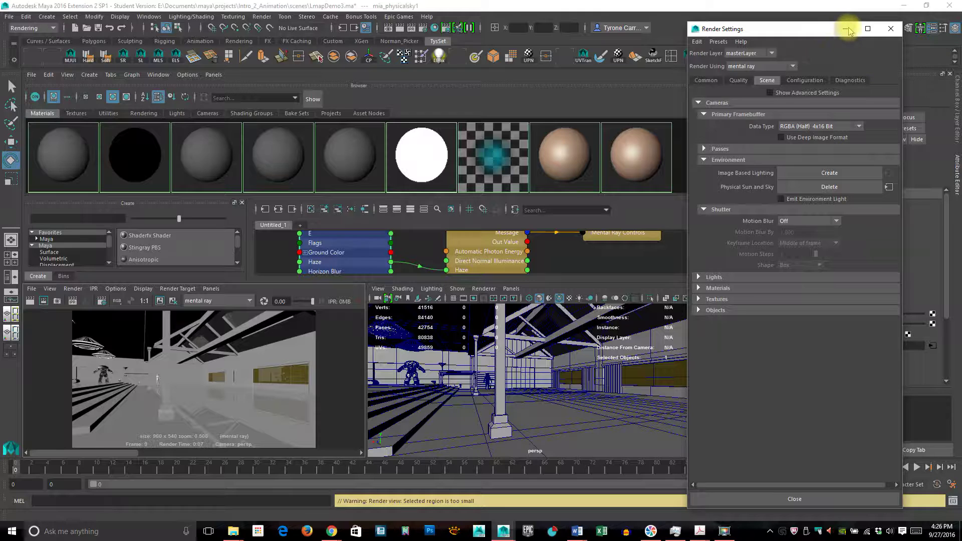
pyautogui.click(891, 30)
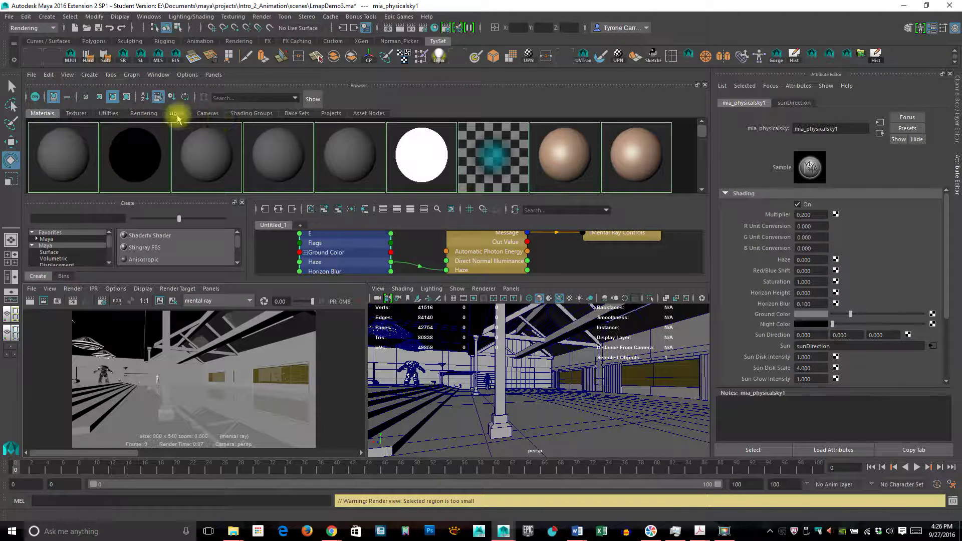
# Show the scene's utility nodes in the Hypershade browser to check the physical sky nodes
pyautogui.click(76, 114)
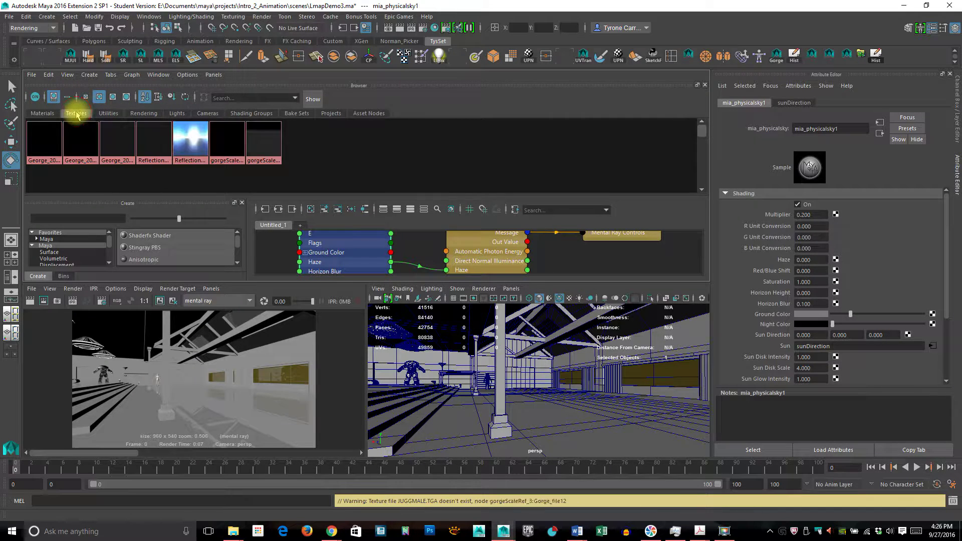
pyautogui.click(109, 115)
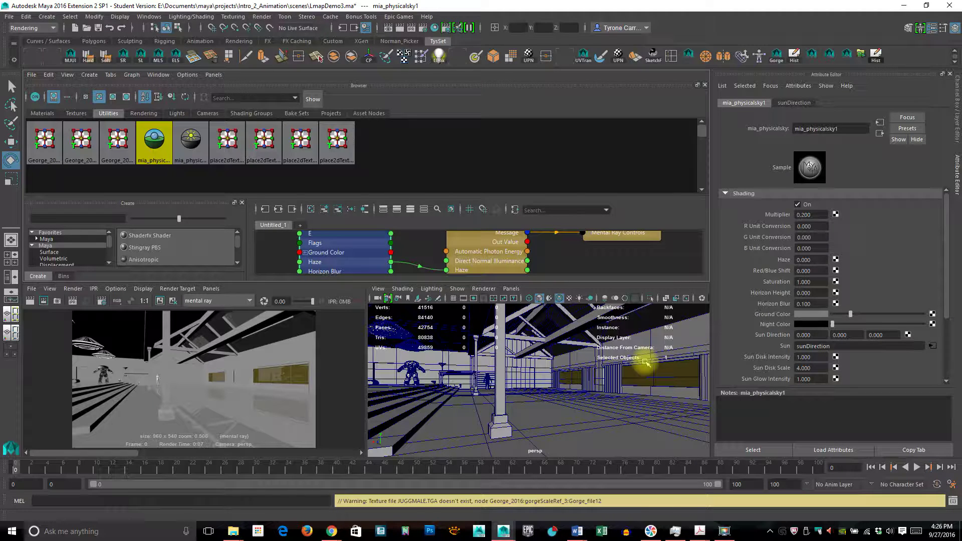
pyautogui.click(377, 289)
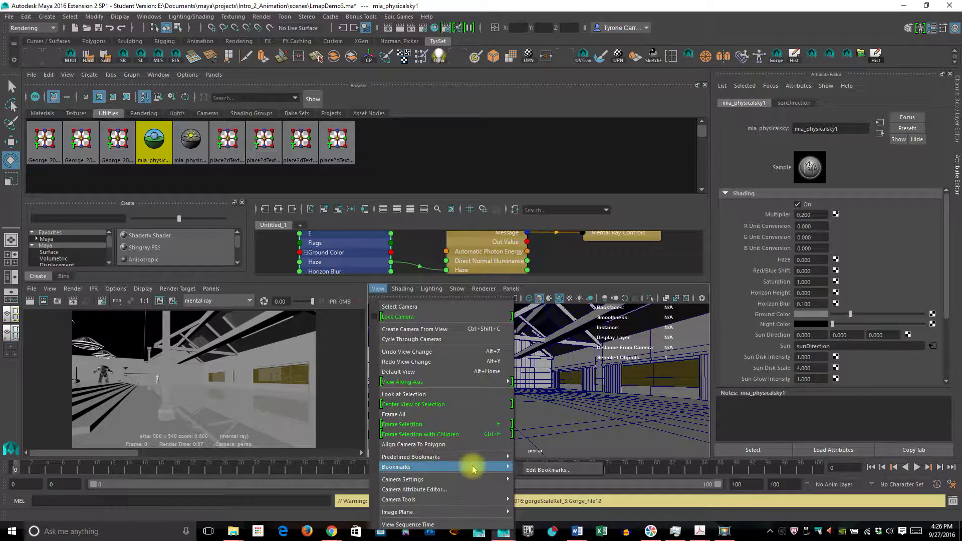
pyautogui.moveTo(471, 467)
pyautogui.click(577, 283)
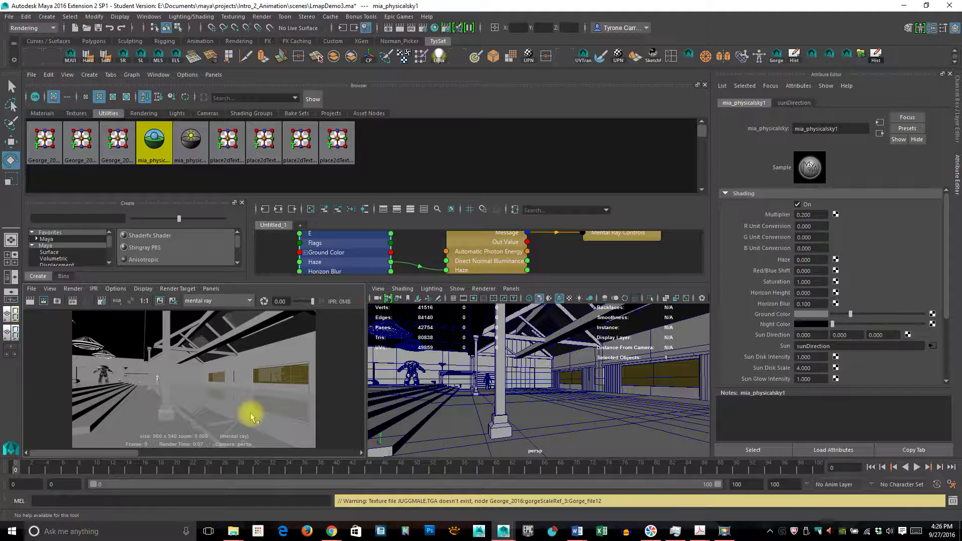
# Render the interior with the Physical Sun and Sky lighting and inspect the enlarged image
pyautogui.click(224, 400)
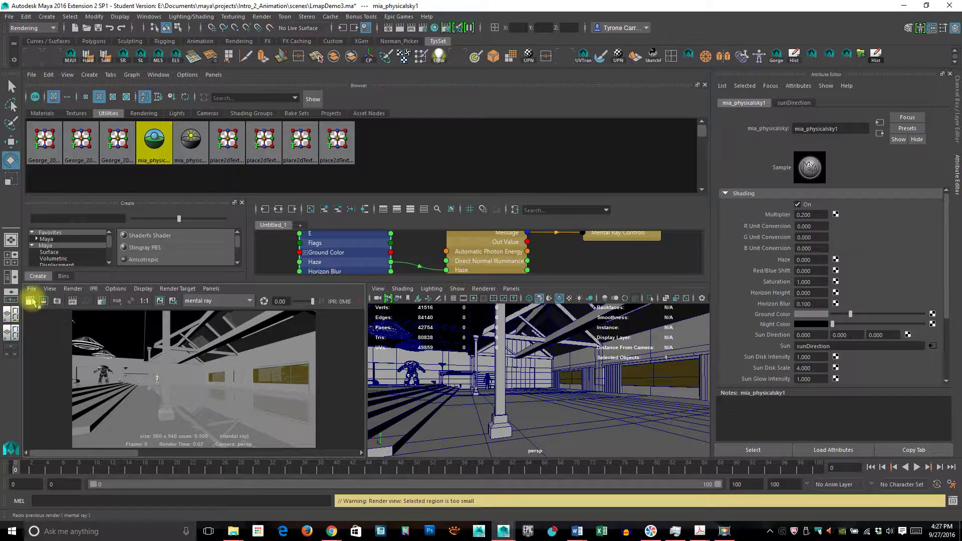
pyautogui.click(30, 301)
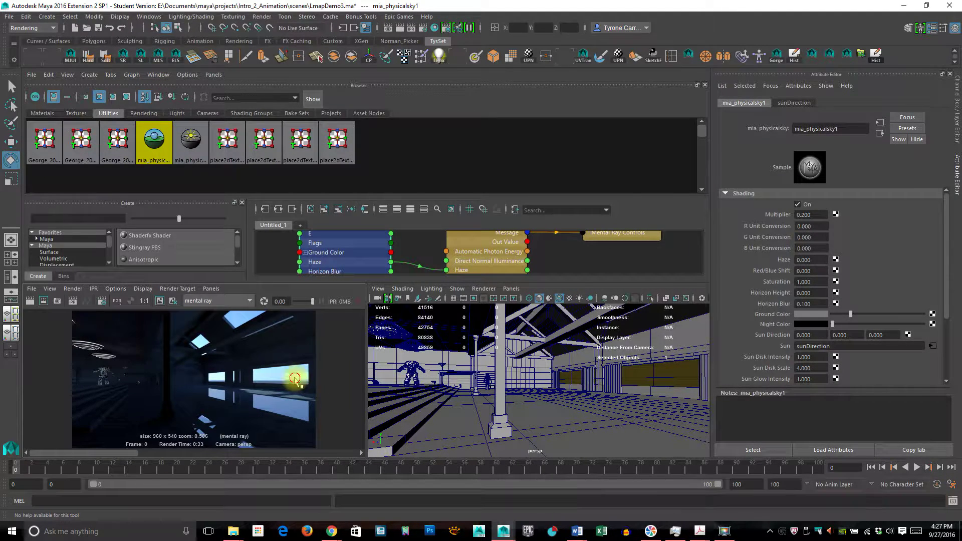
pyautogui.press('space')
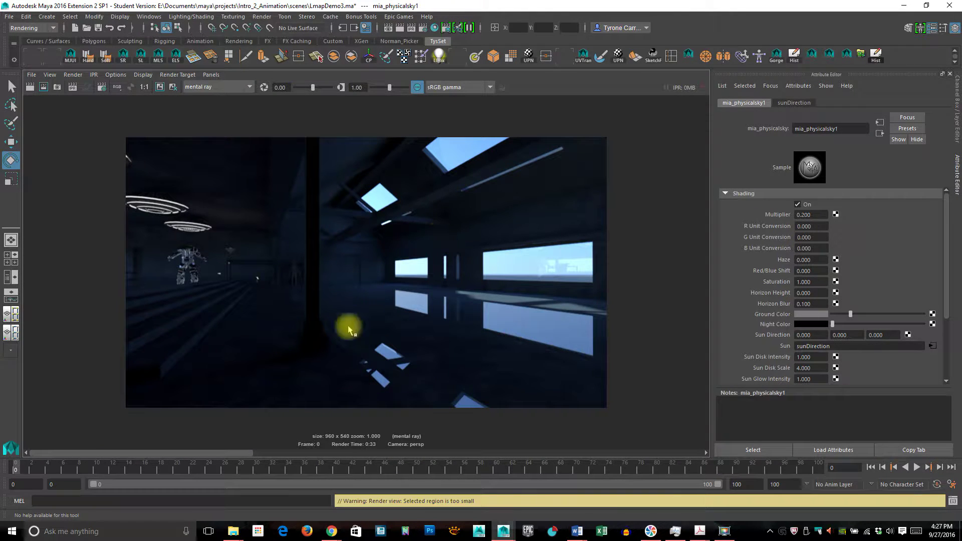
pyautogui.moveTo(240, 456); pyautogui.dragTo(180, 451)
pyautogui.scroll(1, 339, 334)
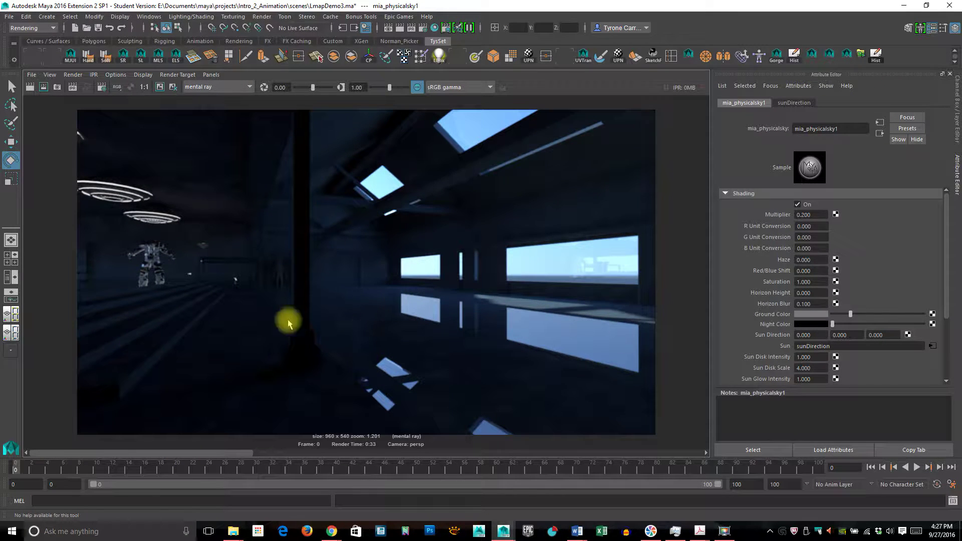
pyautogui.click(383, 343)
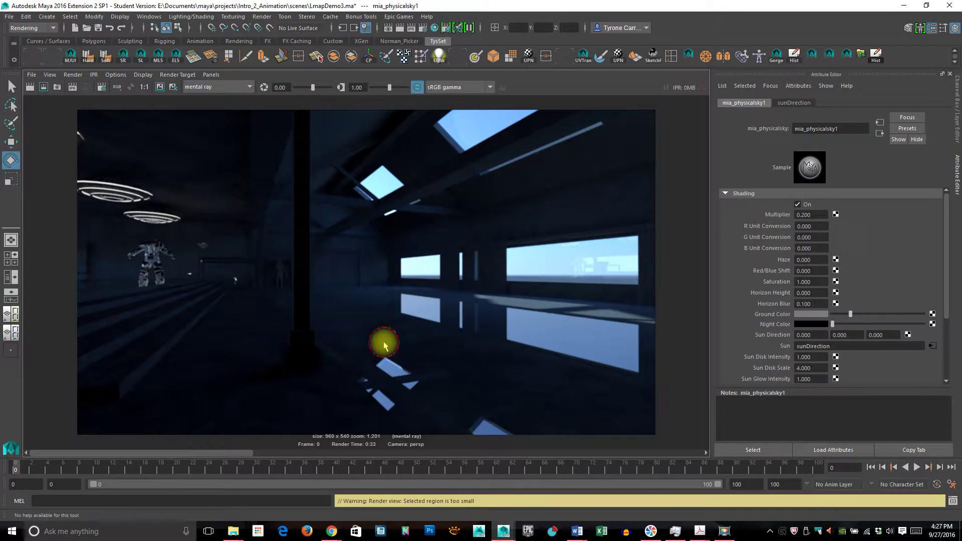
pyautogui.press('space')
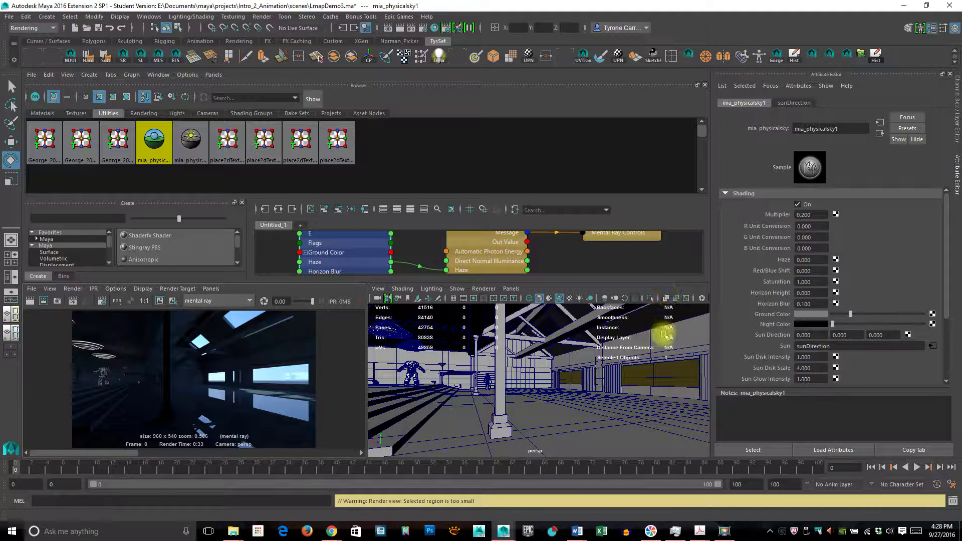
# Open the render node chooser for the lens shader in the perspective camera's mental ray attributes
pyautogui.click(377, 300)
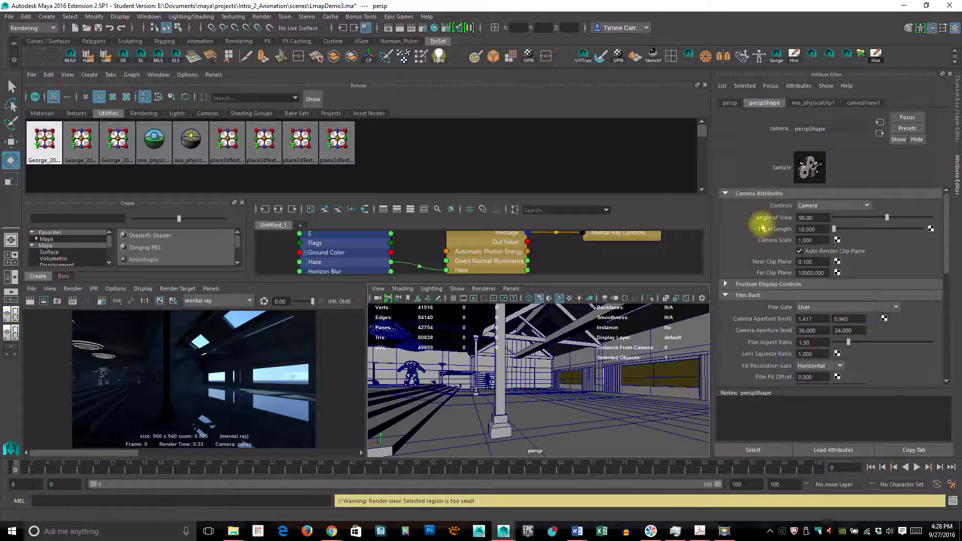
pyautogui.scroll(-5, 762, 253)
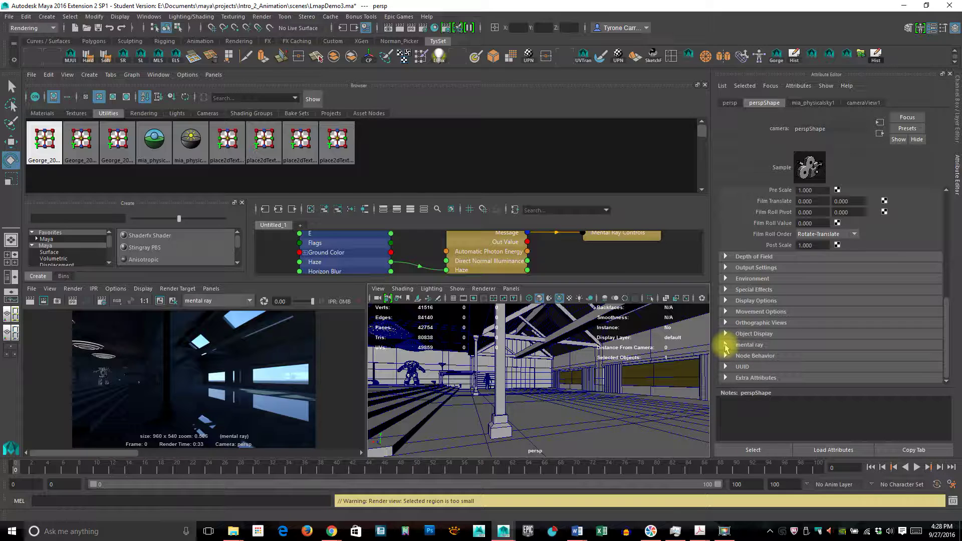
pyautogui.click(752, 345)
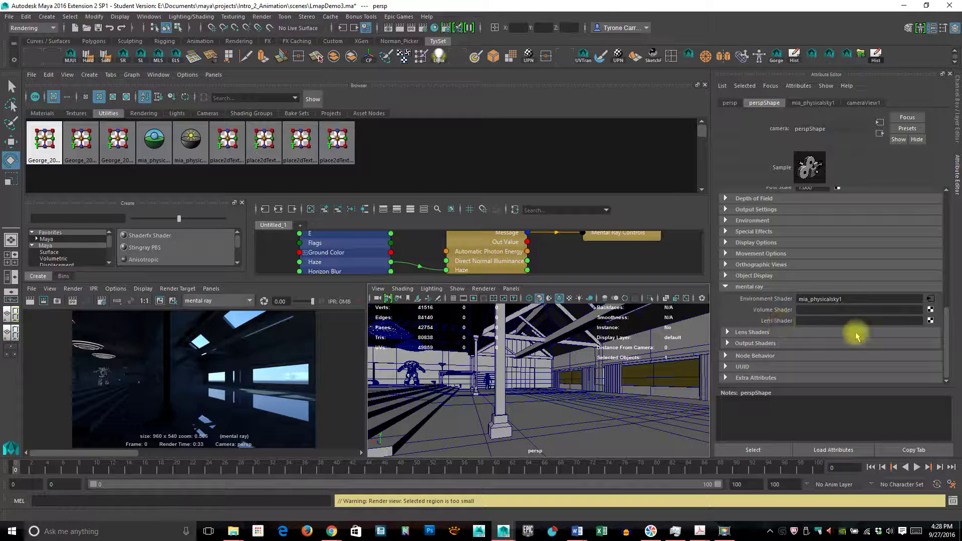
pyautogui.click(931, 322)
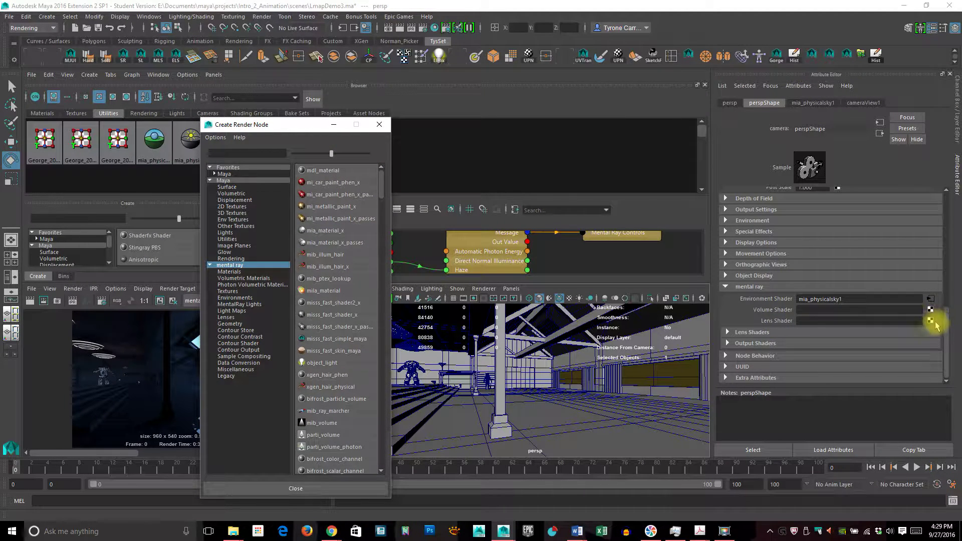
# Search the render nodes for "expo" and assign mia_exposure_simple as the camera's lens shader
pyautogui.moveTo(325, 120); pyautogui.dragTo(540, 65)
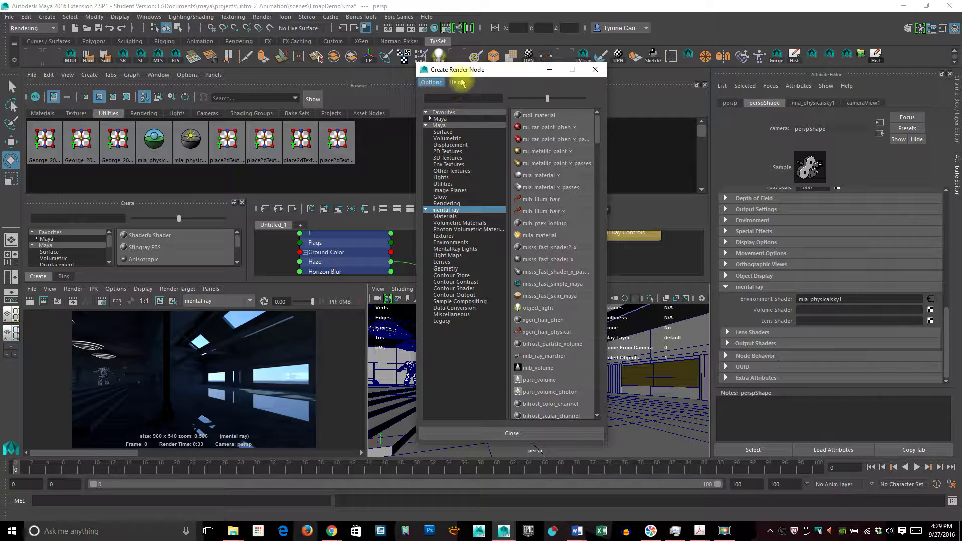
pyautogui.click(464, 97)
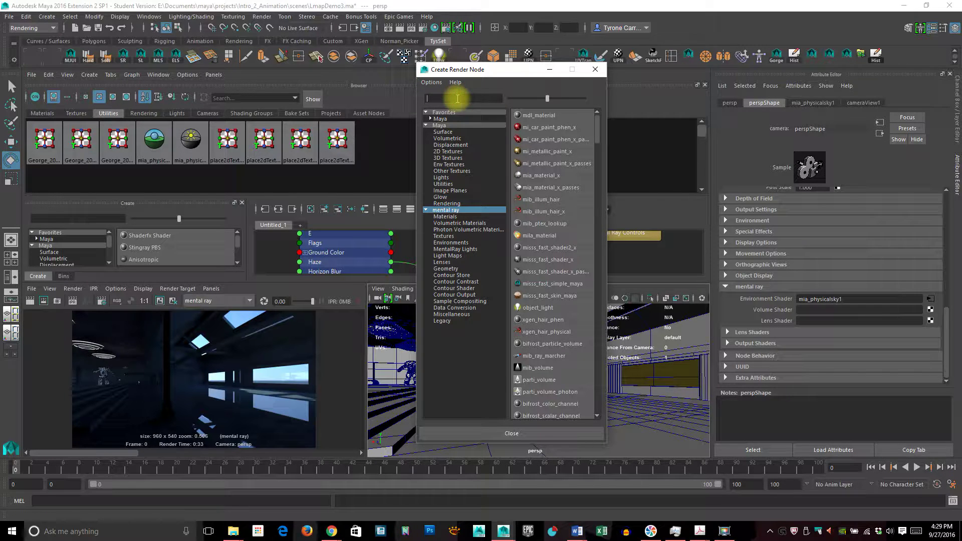
pyautogui.write('e')
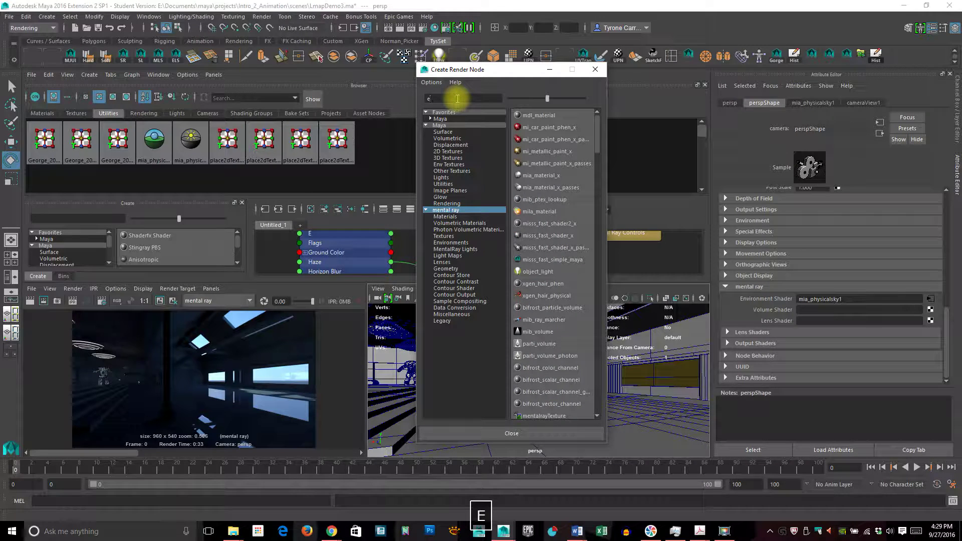
pyautogui.write('xp')
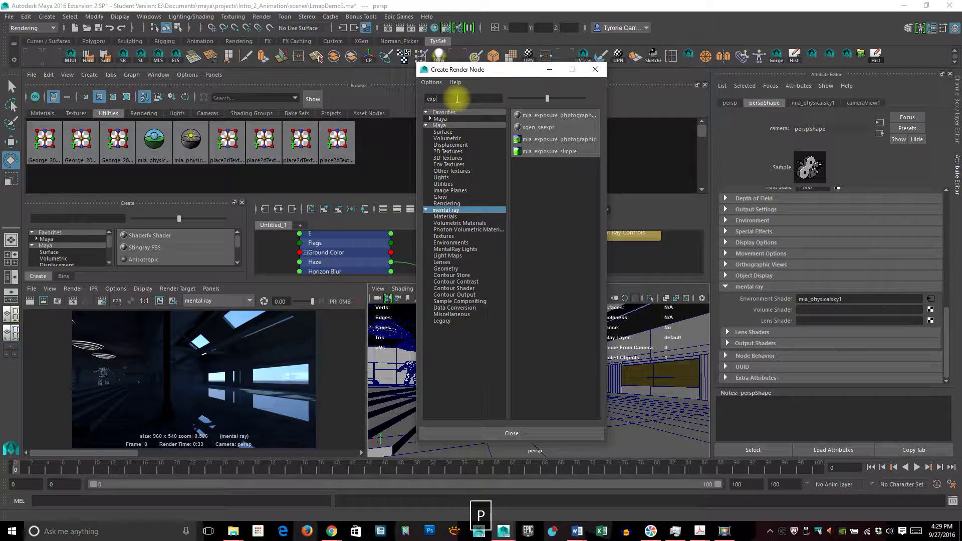
pyautogui.write('o')
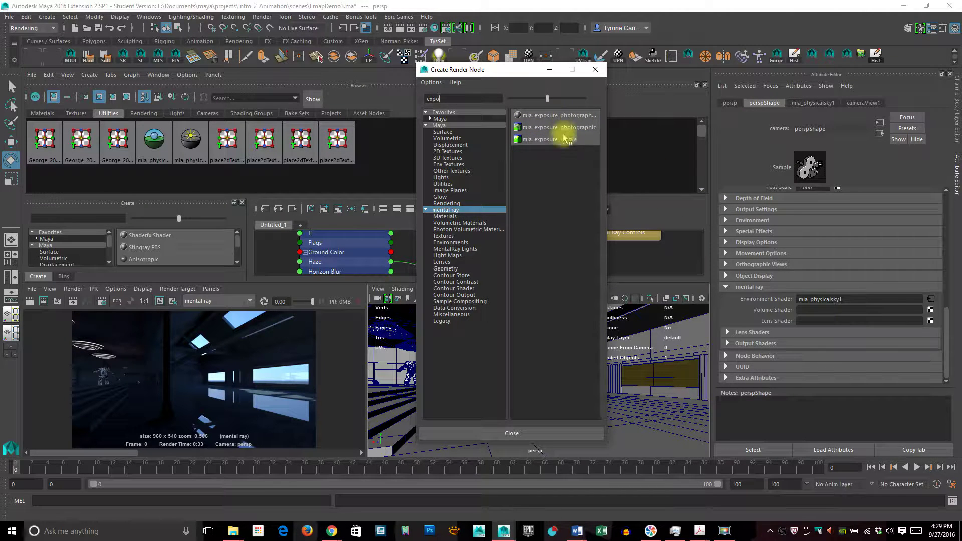
pyautogui.click(538, 140)
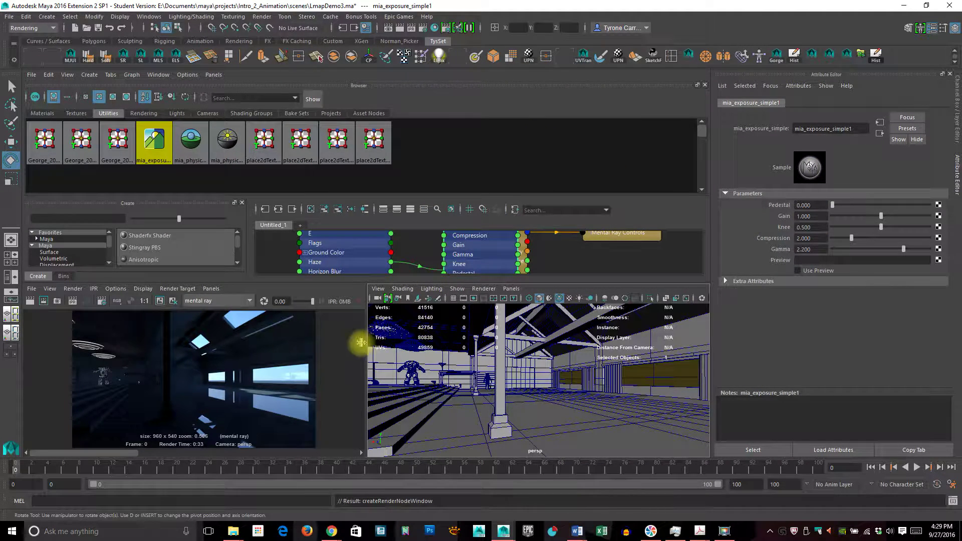
# Compare the dark sun-and-sky render with the earlier one at full size and keep the current image
pyautogui.click(341, 348)
pyautogui.press('space')
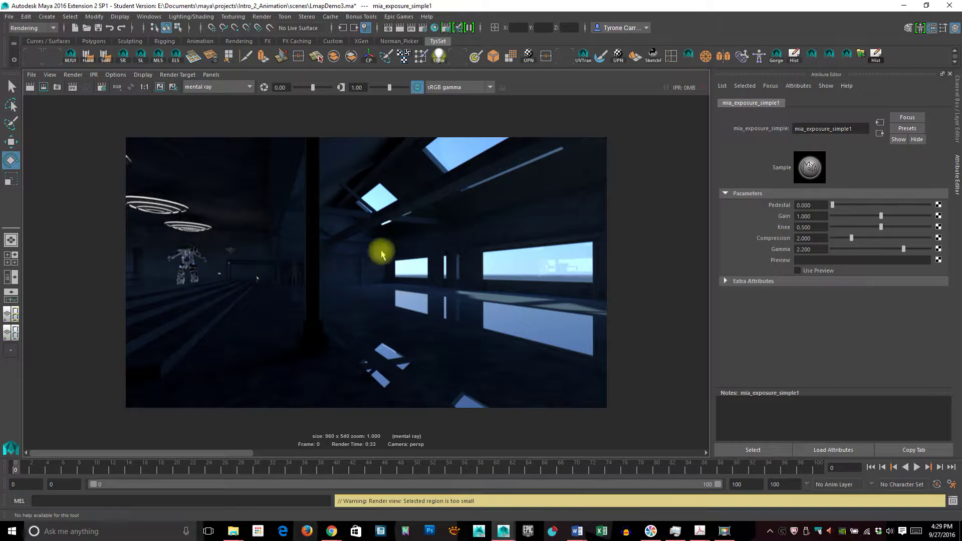
pyautogui.click(258, 453)
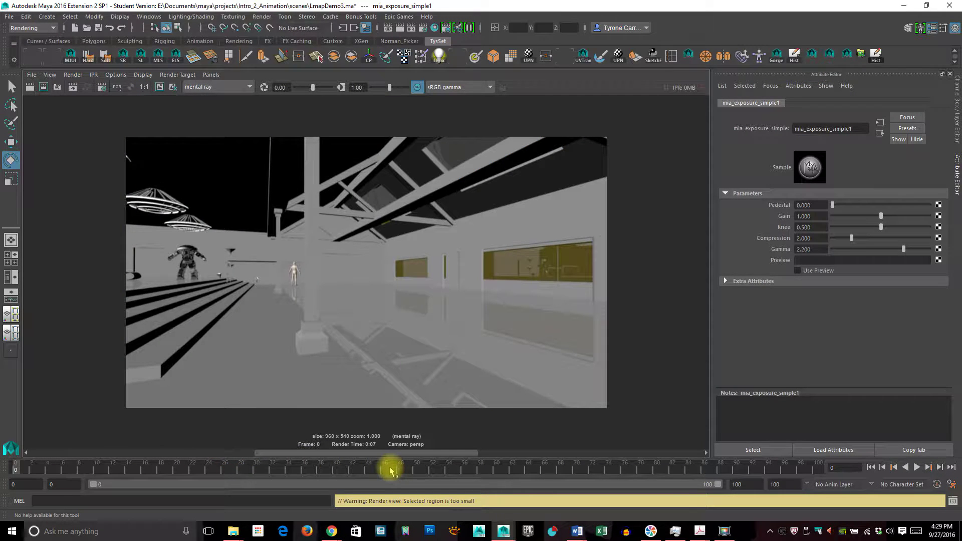
pyautogui.click(211, 453)
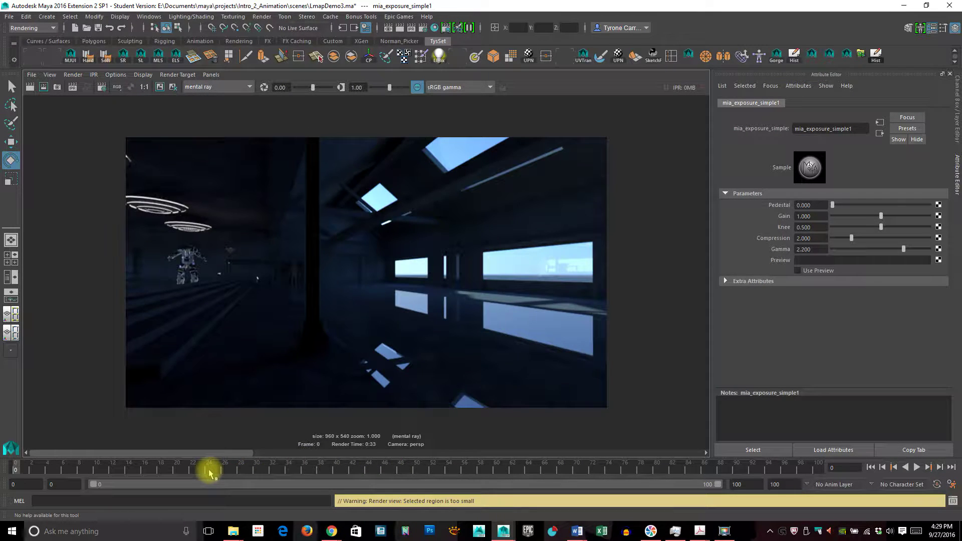
pyautogui.click(162, 89)
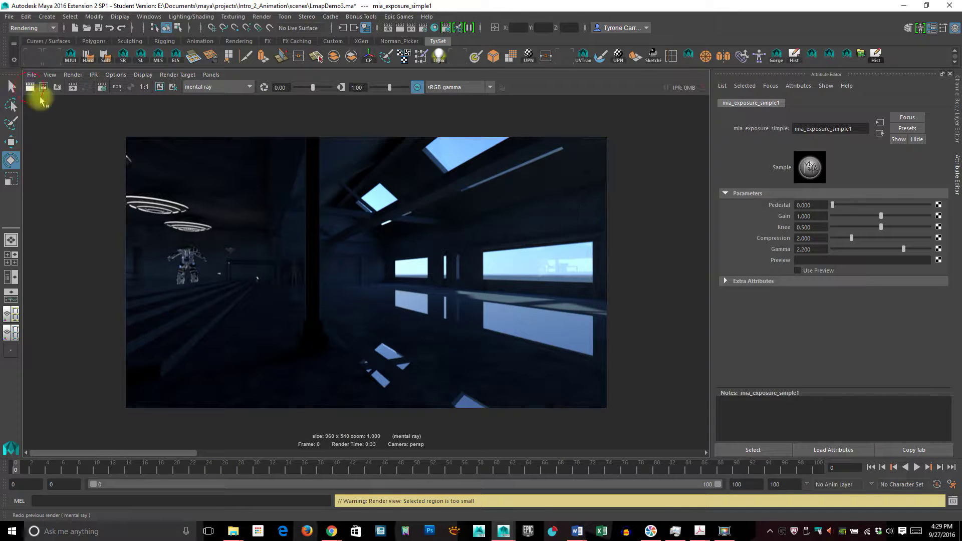
# Re-render the interior with the exposure lens shader and compare the enlarged image with the kept renders
pyautogui.click(443, 233)
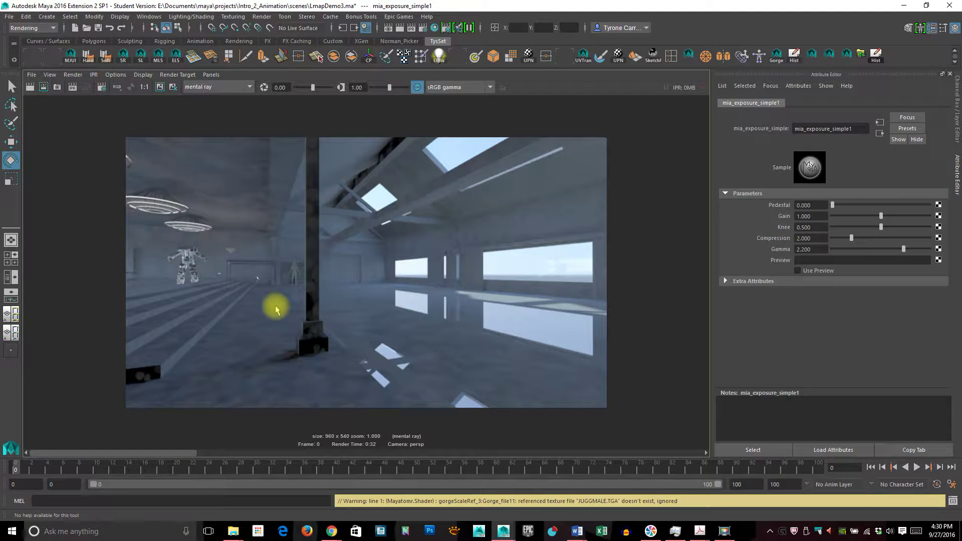
pyautogui.click(273, 453)
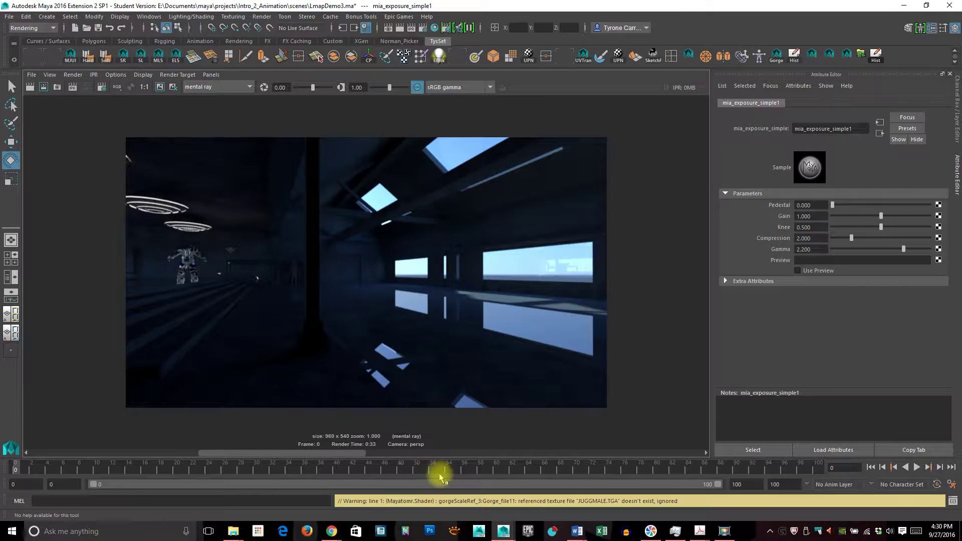
pyautogui.click(454, 453)
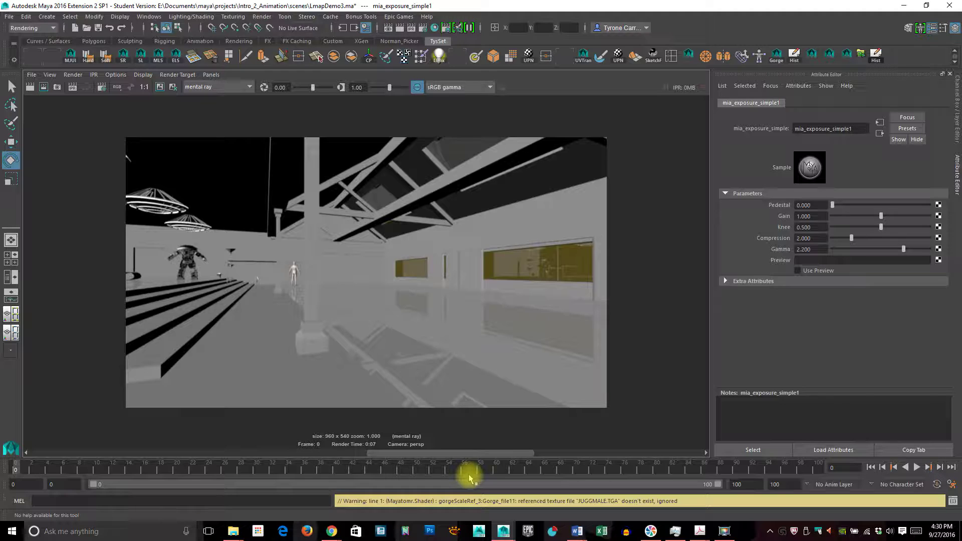
pyautogui.click(334, 453)
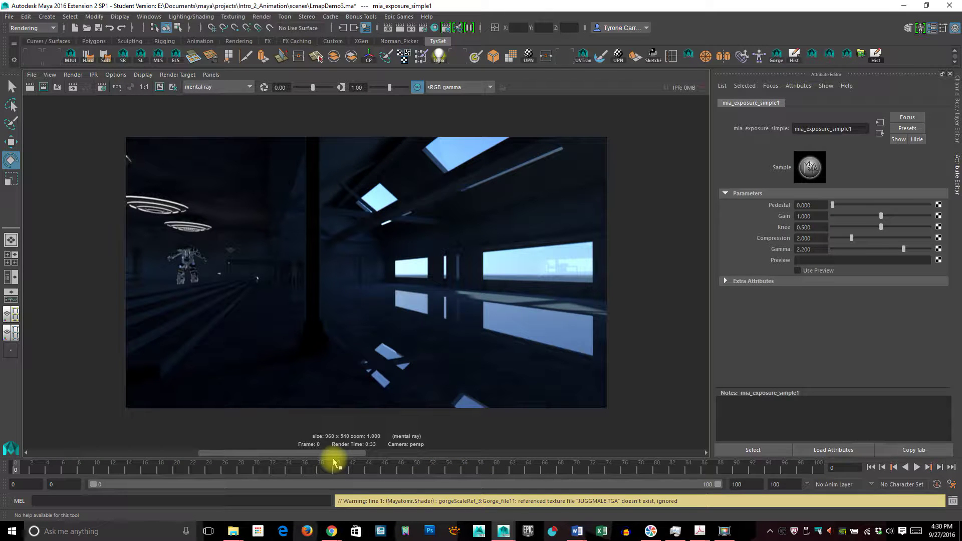
pyautogui.click(189, 453)
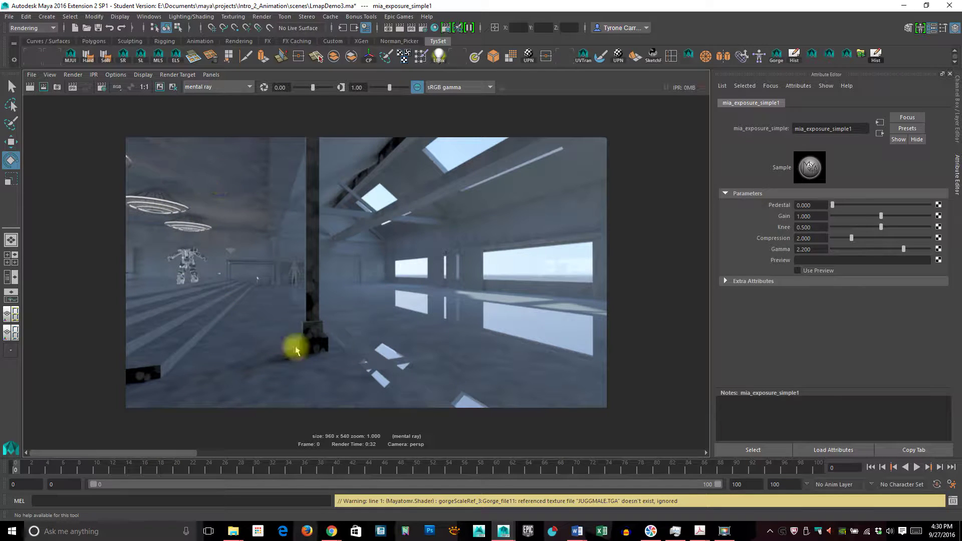
pyautogui.click(358, 314)
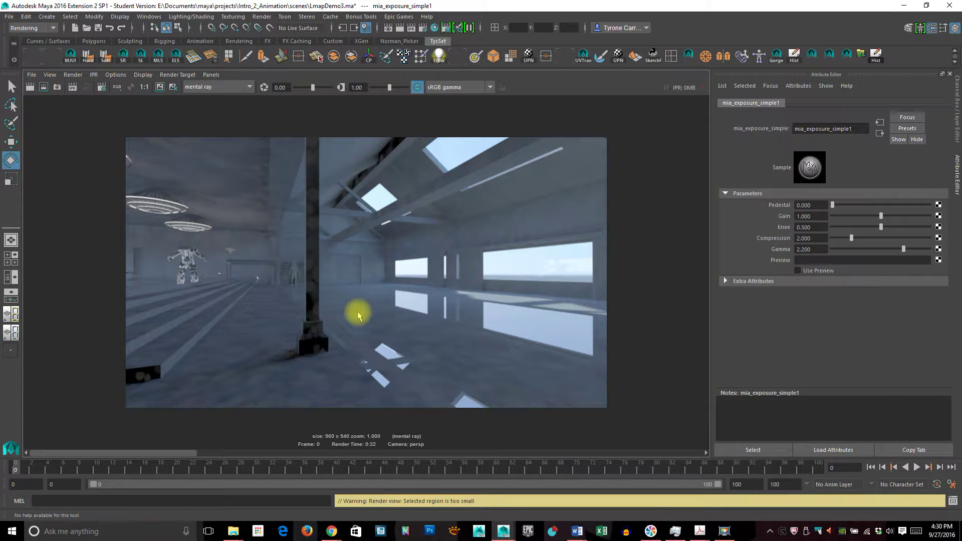
pyautogui.press('space')
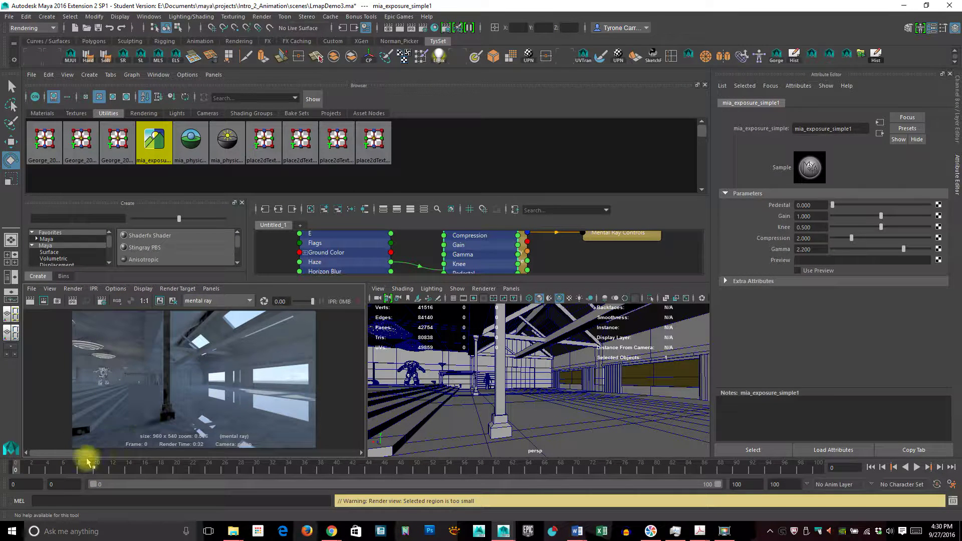
pyautogui.moveTo(91, 460); pyautogui.dragTo(71, 461)
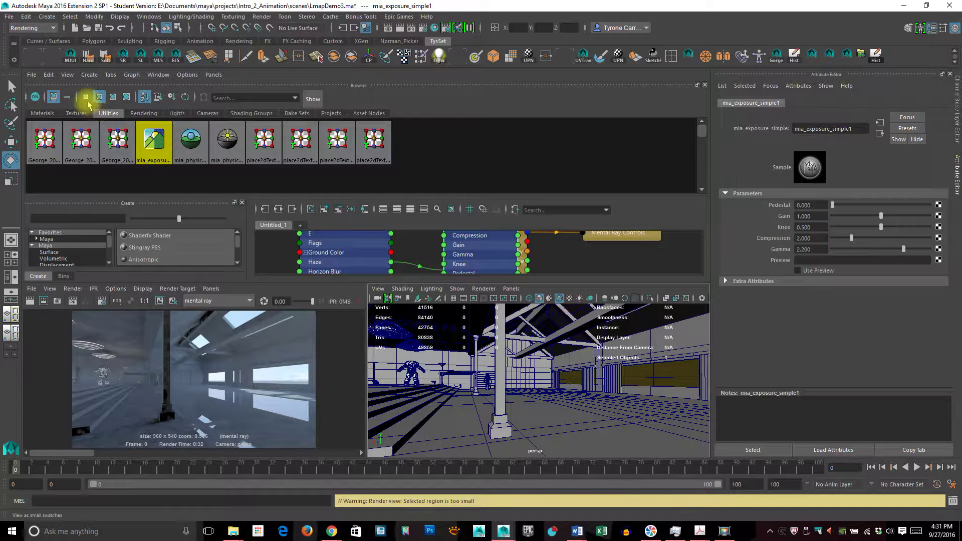
# Select the sun directional light in the Hypershade browser and scale up its icon in the enlarged perspective view
pyautogui.click(178, 114)
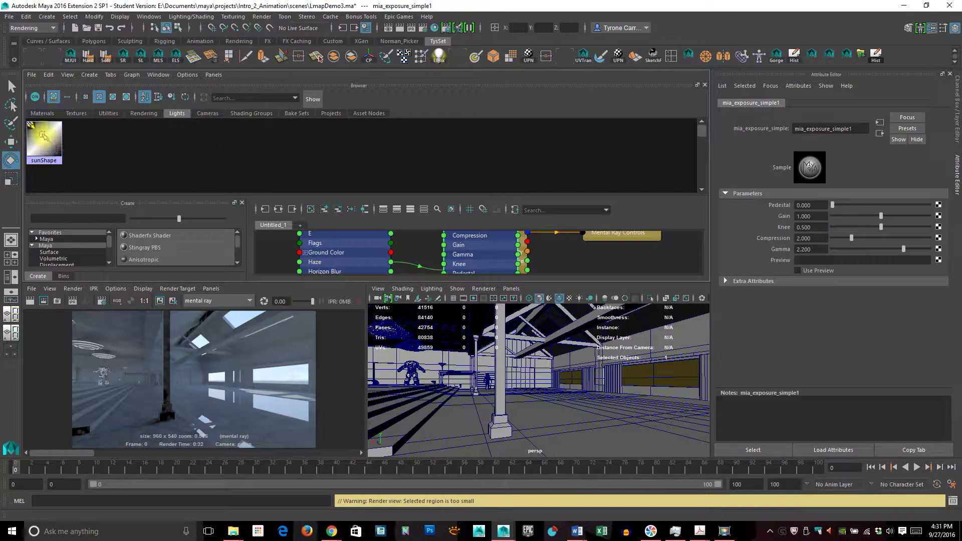
pyautogui.click(43, 136)
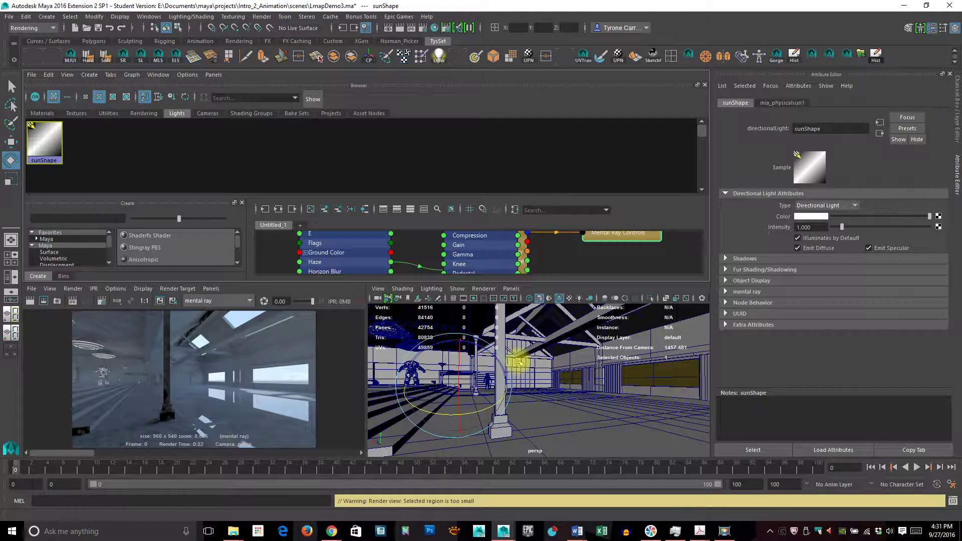
pyautogui.press('space')
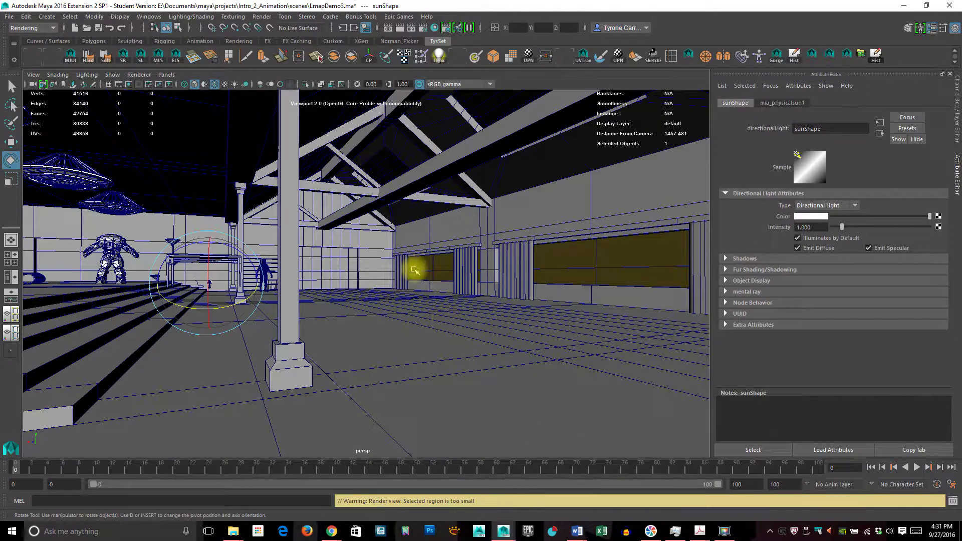
pyautogui.press('r')
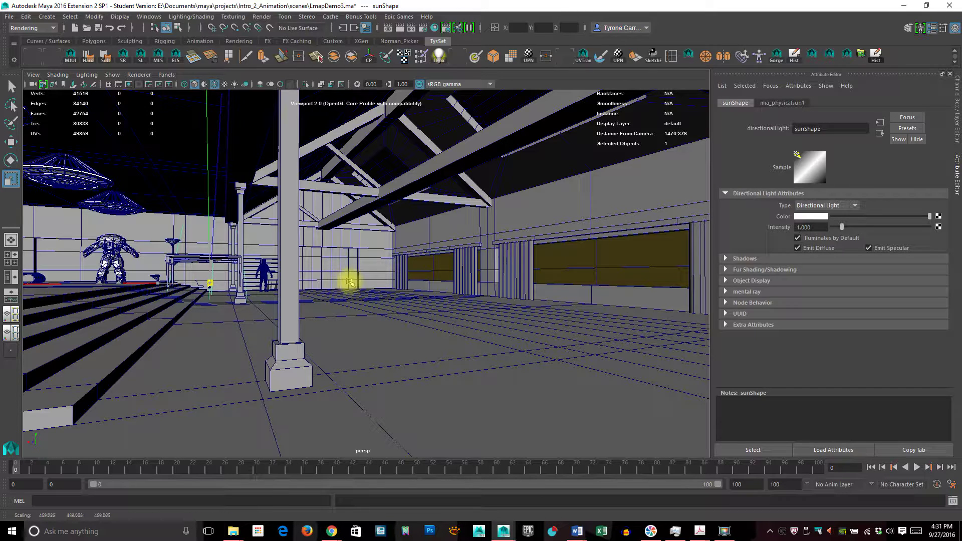
# Raise the sun light and move it across the room near the windows, to about X -816, Y 263, Z 0
pyautogui.press('w')
pyautogui.moveTo(209, 242); pyautogui.dragTo(209, 177)
pyautogui.moveTo(157, 220); pyautogui.dragTo(380, 229)
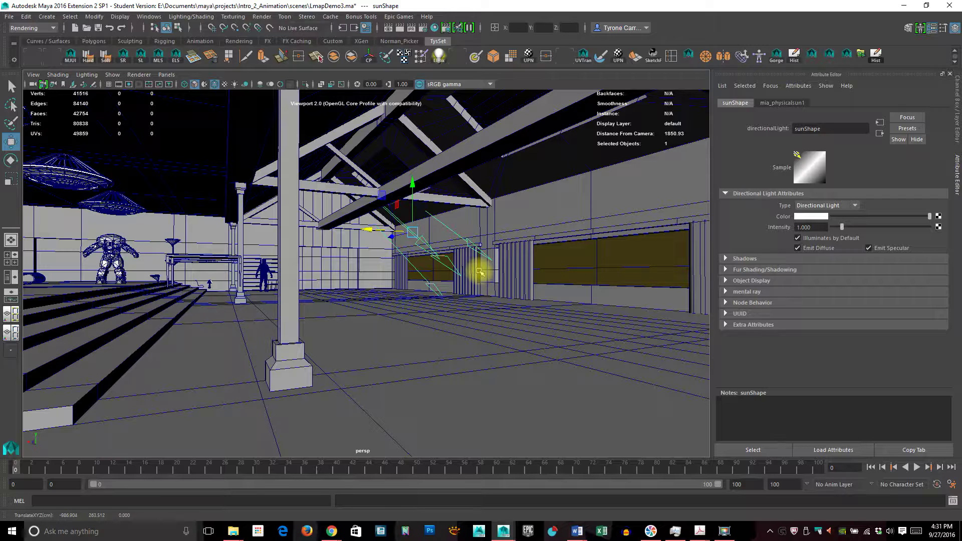
pyautogui.moveTo(370, 228); pyautogui.dragTo(338, 232)
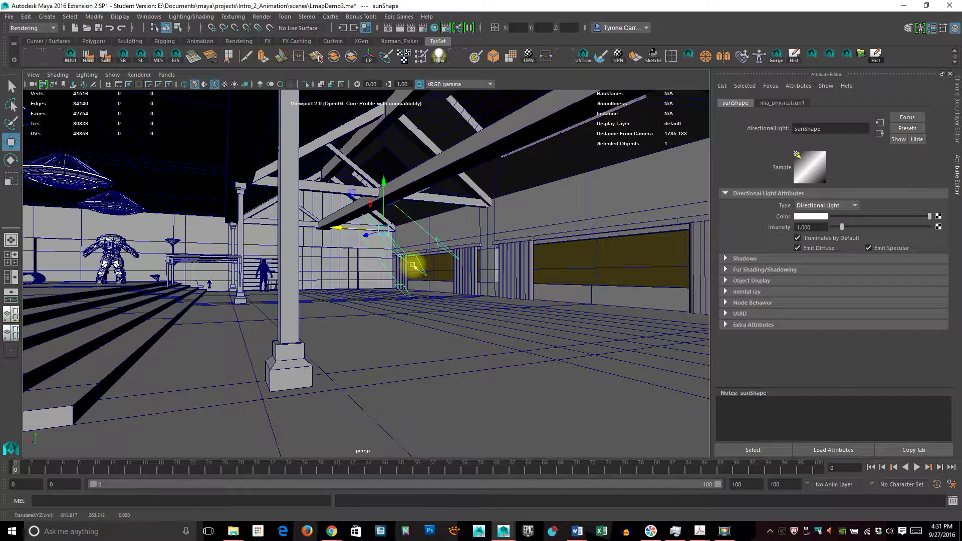
# Rotate the sun light so its rays slant down from the window side onto the floor, checking the direction from several angles
pyautogui.press('e')
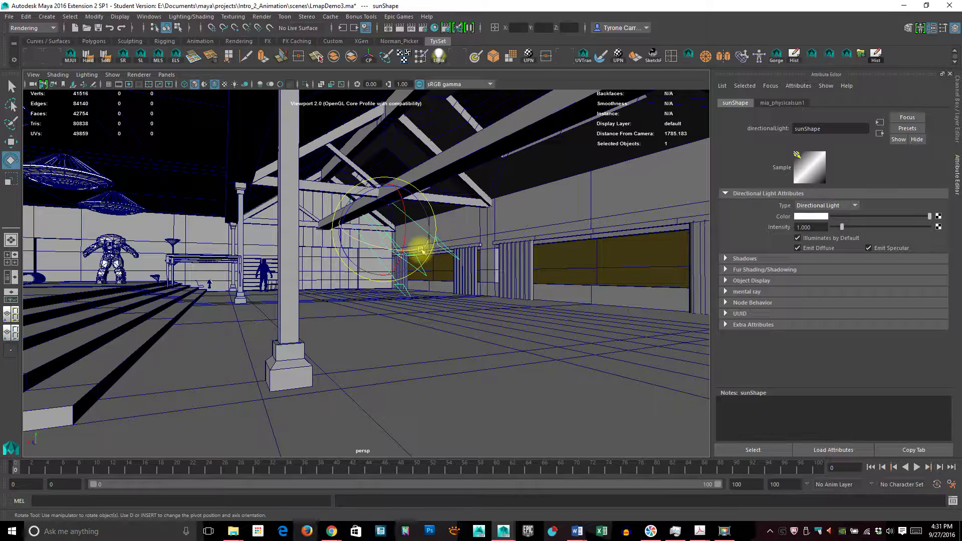
pyautogui.moveTo(420, 249); pyautogui.dragTo(393, 261)
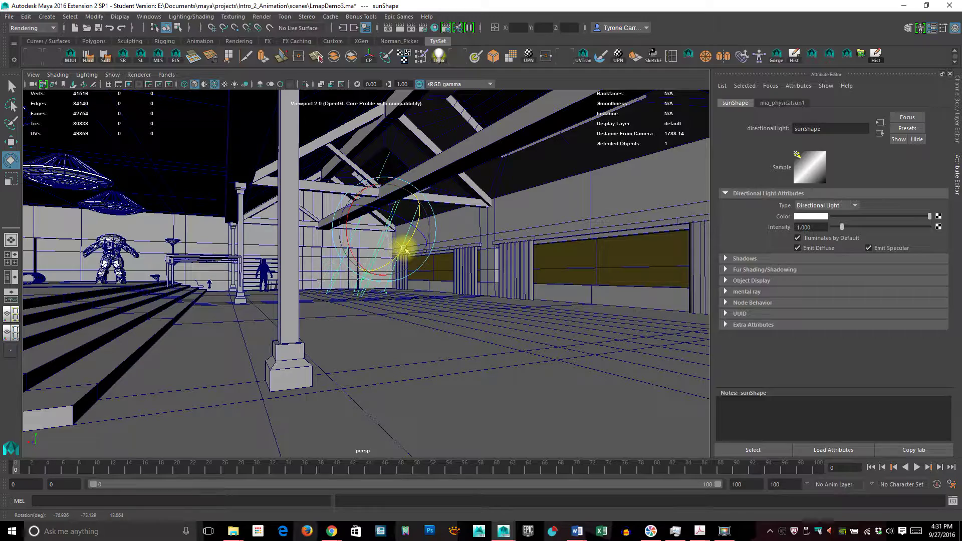
pyautogui.keyDown('alt'); pyautogui.moveTo(348, 312); pyautogui.dragTo(290, 238); pyautogui.keyUp('alt')
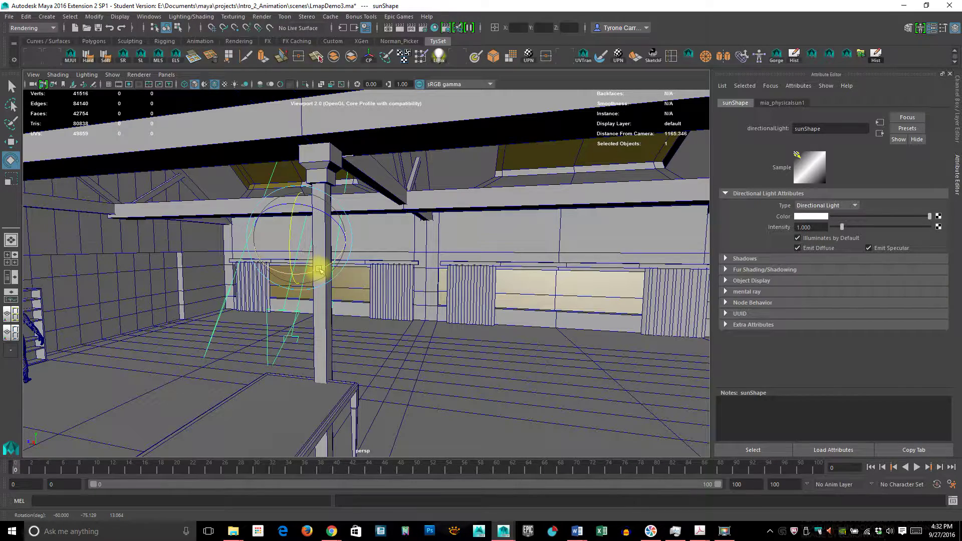
pyautogui.moveTo(318, 269); pyautogui.dragTo(326, 264)
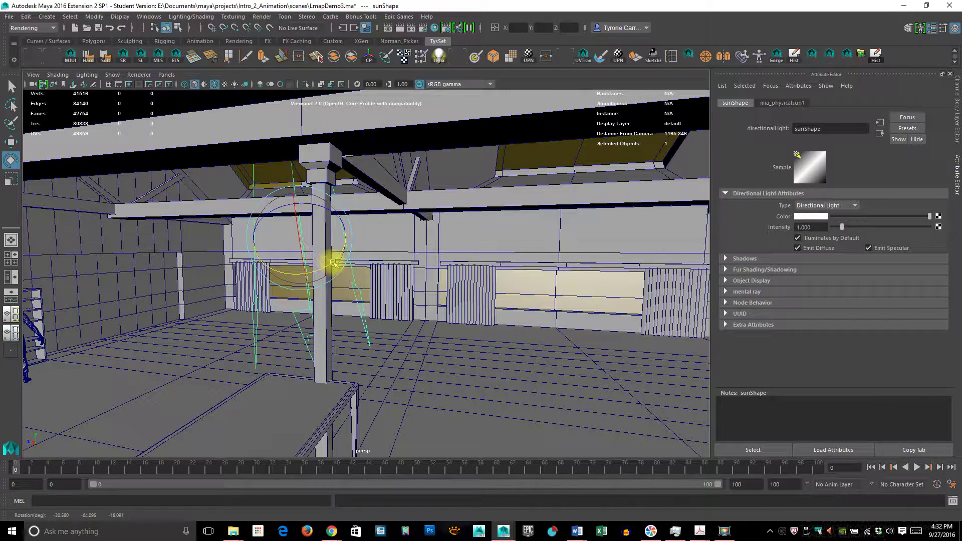
pyautogui.keyDown('alt'); pyautogui.moveTo(411, 282); pyautogui.dragTo(317, 294); pyautogui.keyUp('alt')
pyautogui.keyDown('alt'); pyautogui.moveTo(317, 294); pyautogui.dragTo(355, 275, button='right'); pyautogui.keyUp('alt')
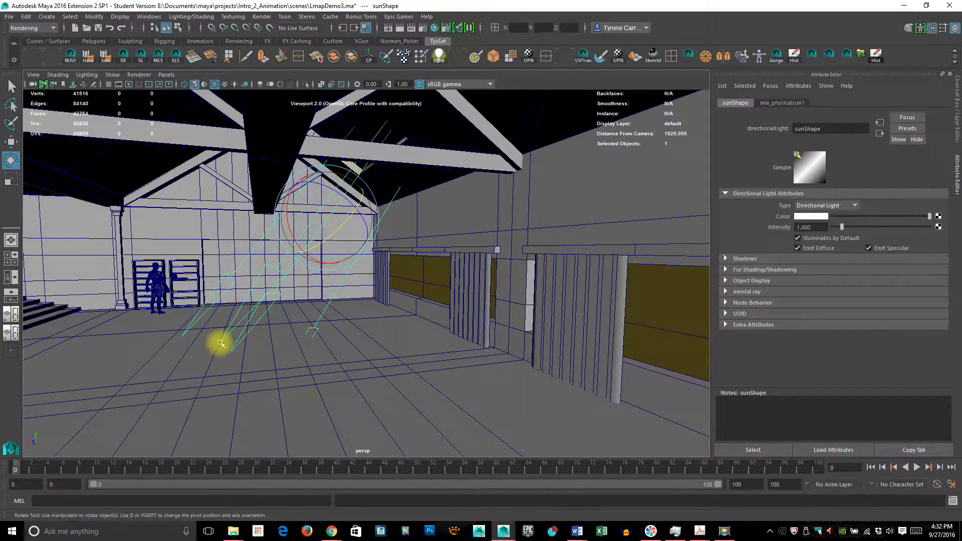
pyautogui.keyDown('alt'); pyautogui.moveTo(221, 343); pyautogui.dragTo(344, 279); pyautogui.keyUp('alt')
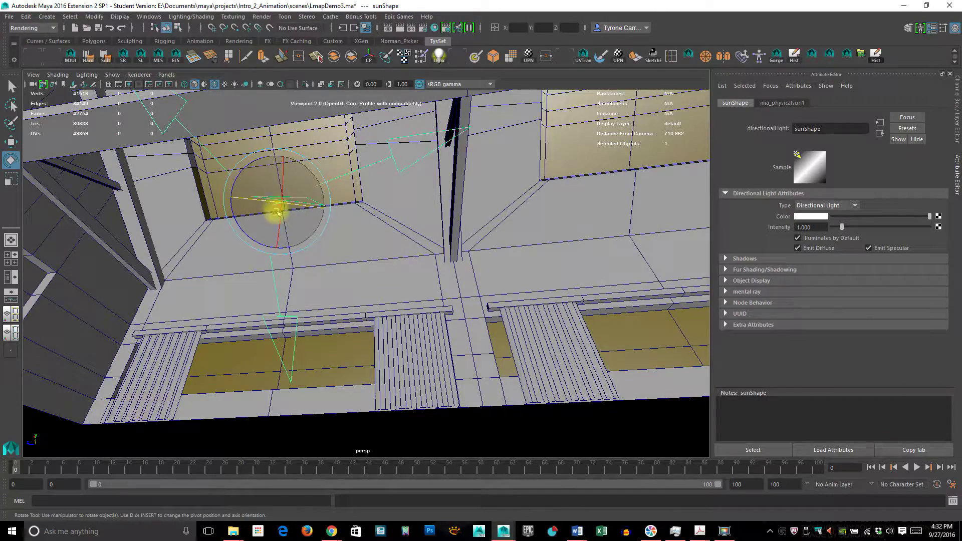
pyautogui.keyDown('alt'); pyautogui.moveTo(277, 212); pyautogui.dragTo(402, 262); pyautogui.keyUp('alt')
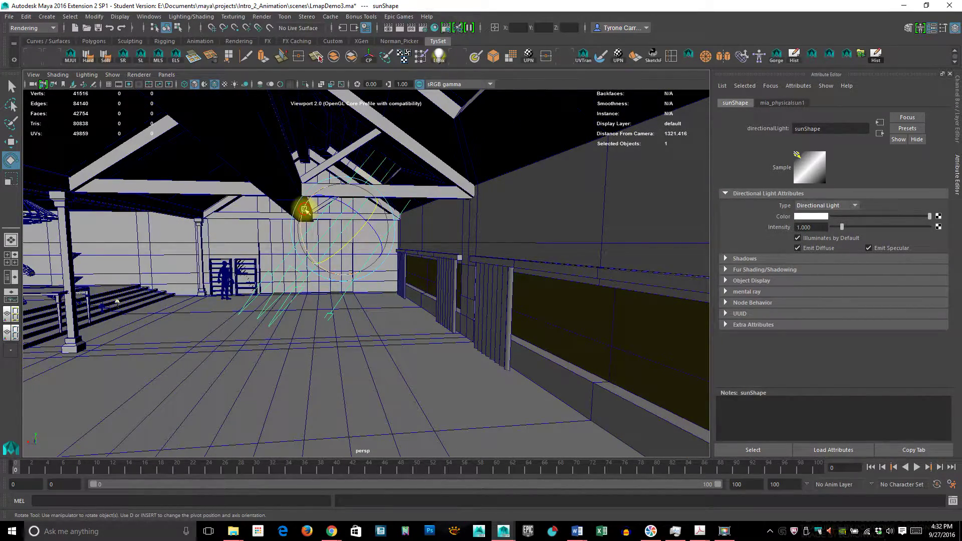
# Rotate the sun light further to adjust the angle of its rays through the windows, checking the direction from another viewpoint
pyautogui.moveTo(304, 209); pyautogui.dragTo(300, 237)
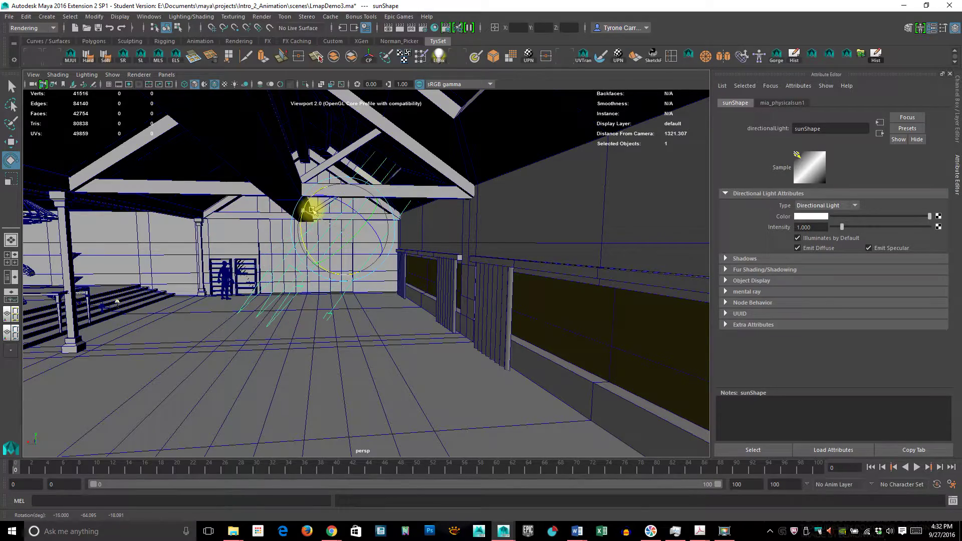
pyautogui.moveTo(311, 210); pyautogui.dragTo(299, 265)
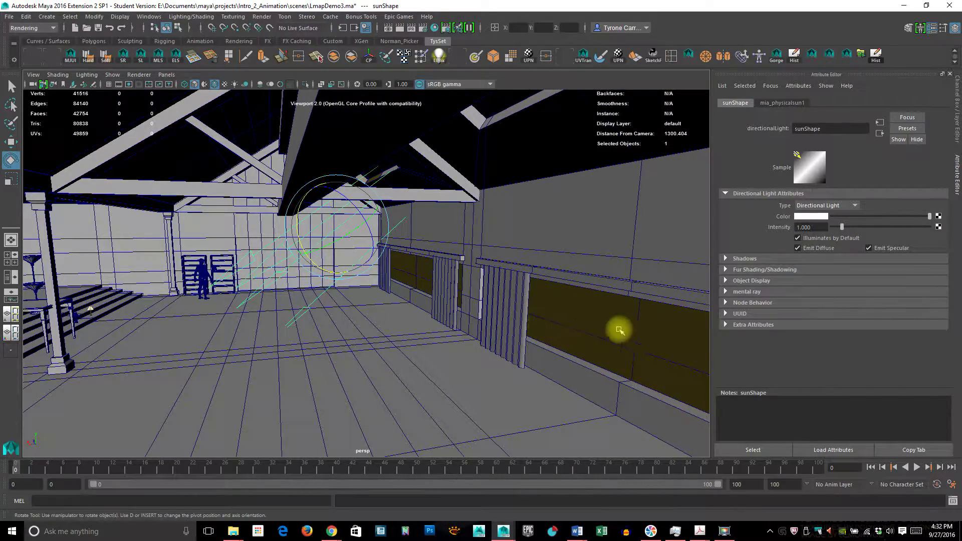
pyautogui.keyDown('alt'); pyautogui.moveTo(554, 331); pyautogui.dragTo(482, 316); pyautogui.keyUp('alt')
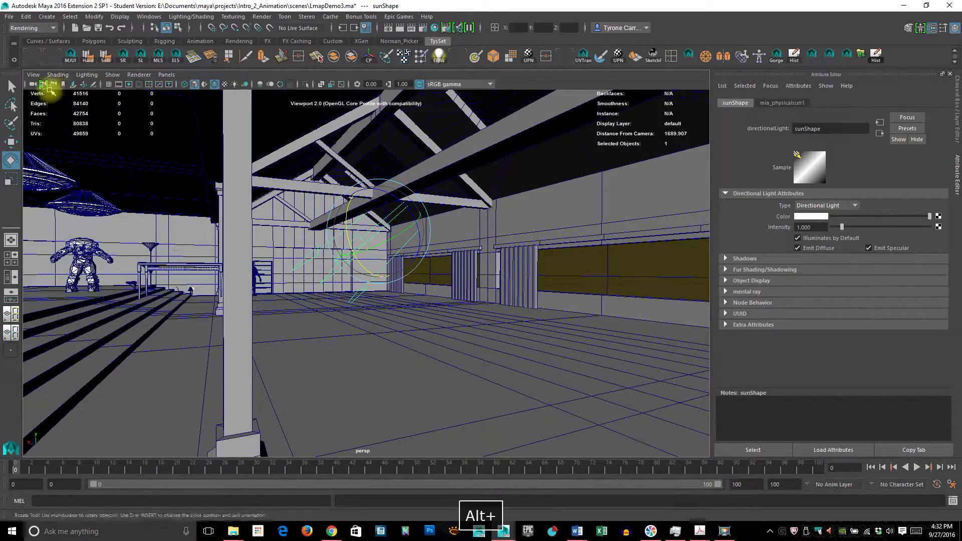
# Restore the cameraView1 bookmark in the perspective view and re-render the interior in the enlarged render view
pyautogui.click(33, 75)
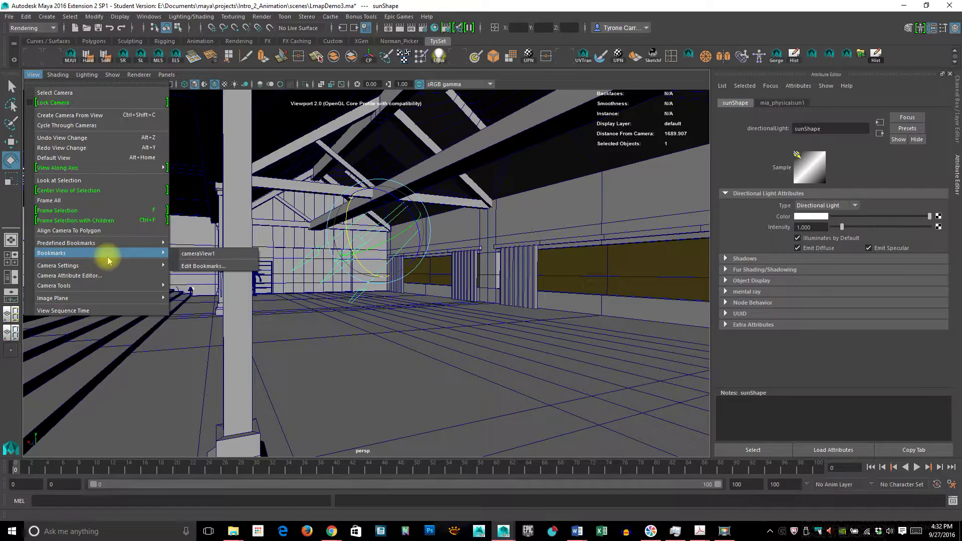
pyautogui.moveTo(141, 258)
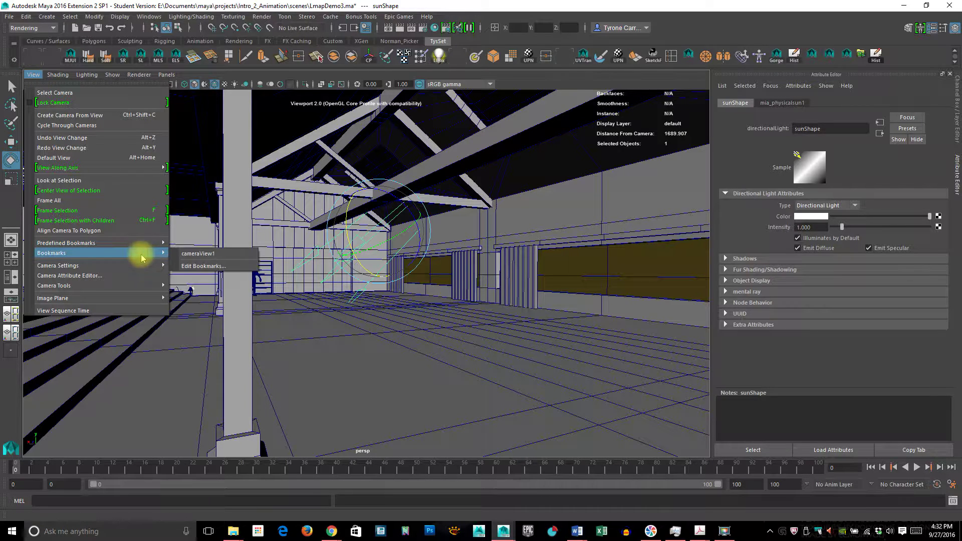
pyautogui.click(197, 254)
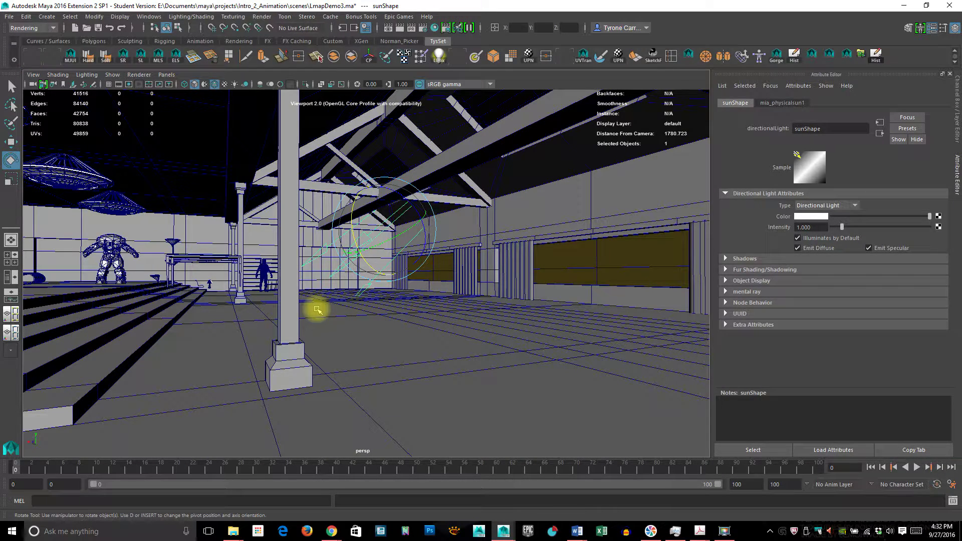
pyautogui.press('space')
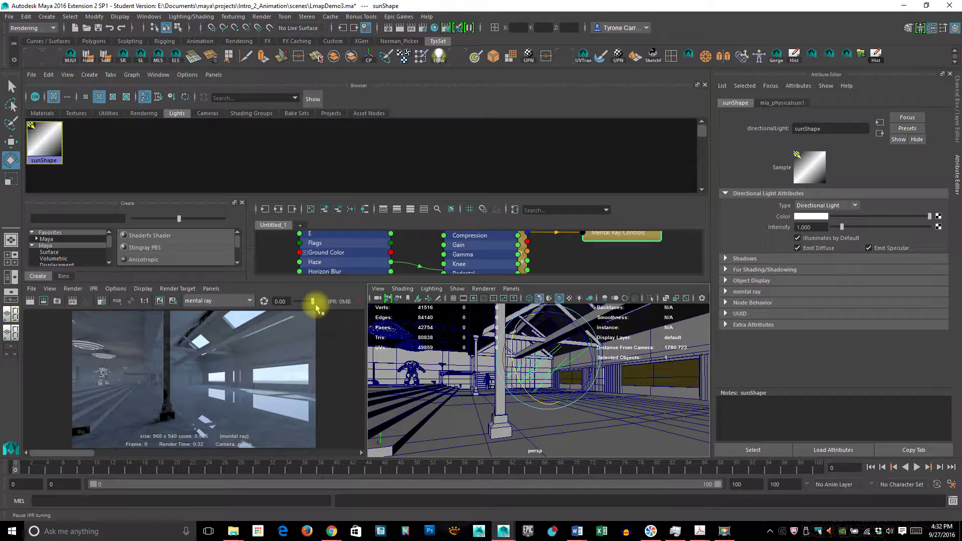
pyautogui.press('space')
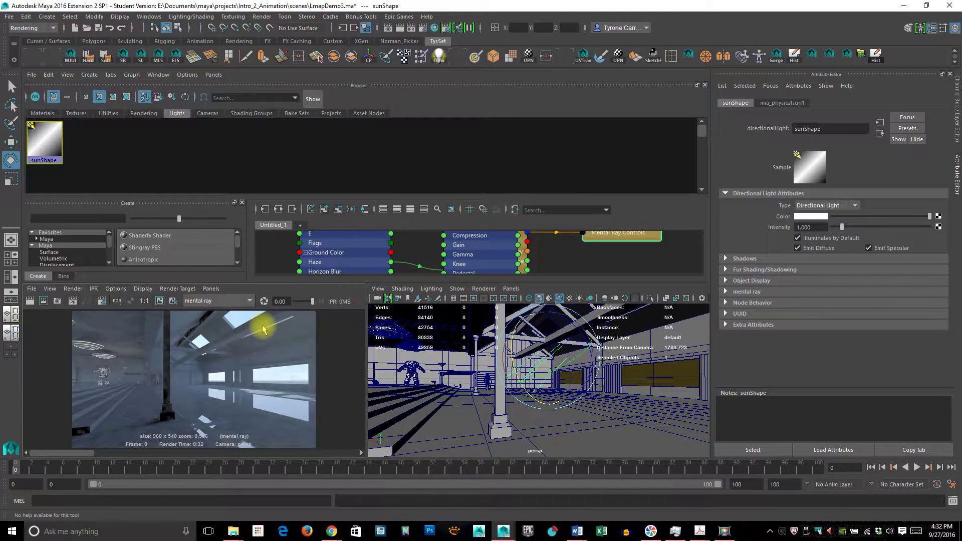
pyautogui.press('space')
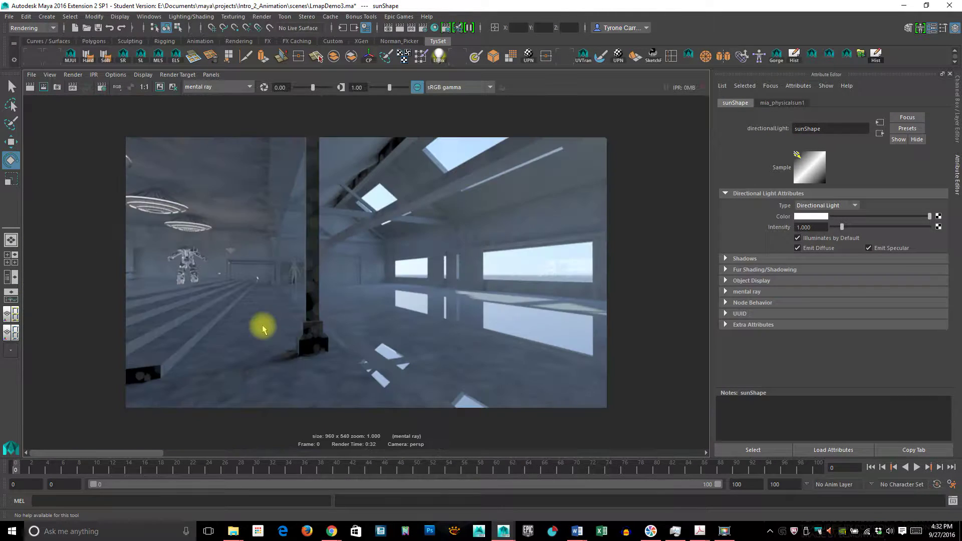
pyautogui.click(30, 87)
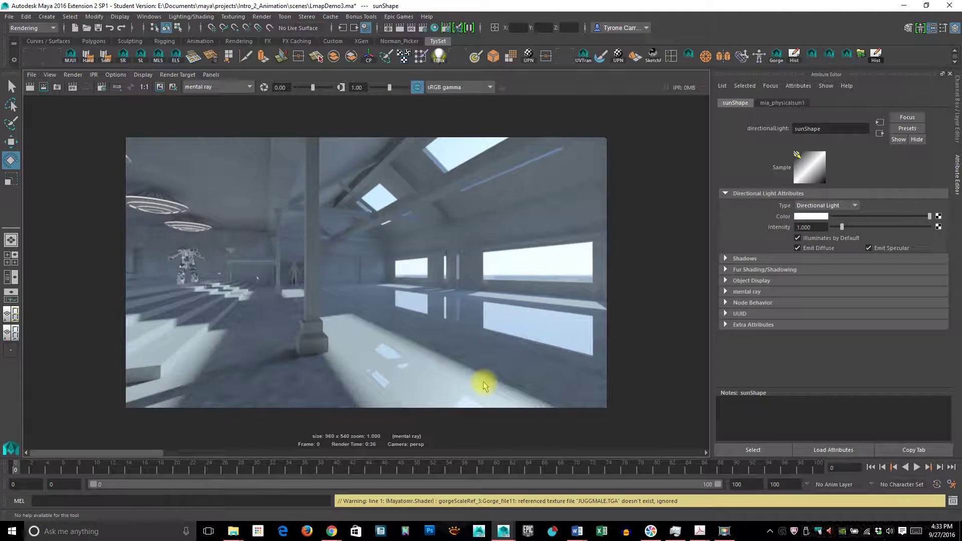
# Inspect the new render of the sunlit floor and keep the image in the render view for comparison
pyautogui.moveTo(144, 455)
pyautogui.mouseDown()
pyautogui.moveTo(226, 459)
pyautogui.moveTo(128, 457)
pyautogui.mouseUp()
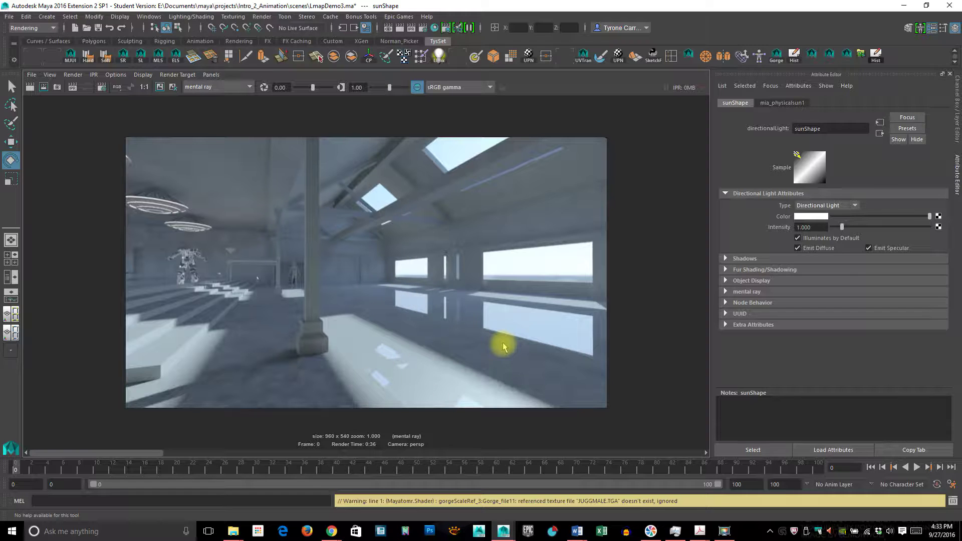
pyautogui.click(456, 335)
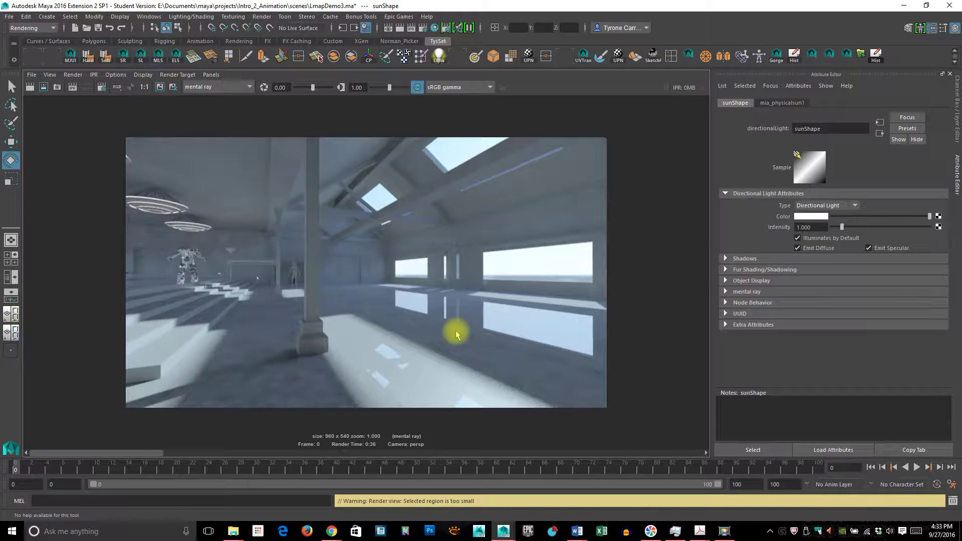
pyautogui.click(157, 88)
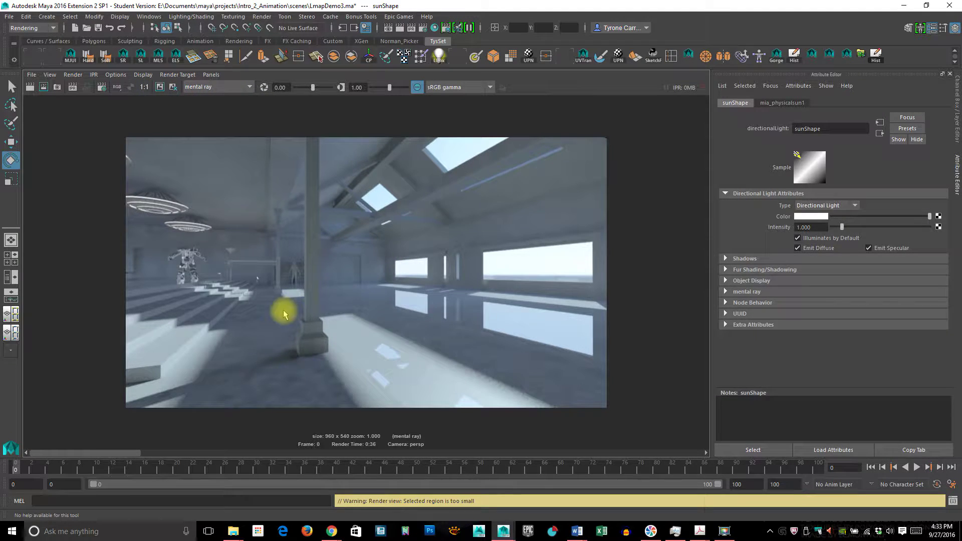
# Set both the transparency and the color of the blinn1 window glass material to white
pyautogui.press('space')
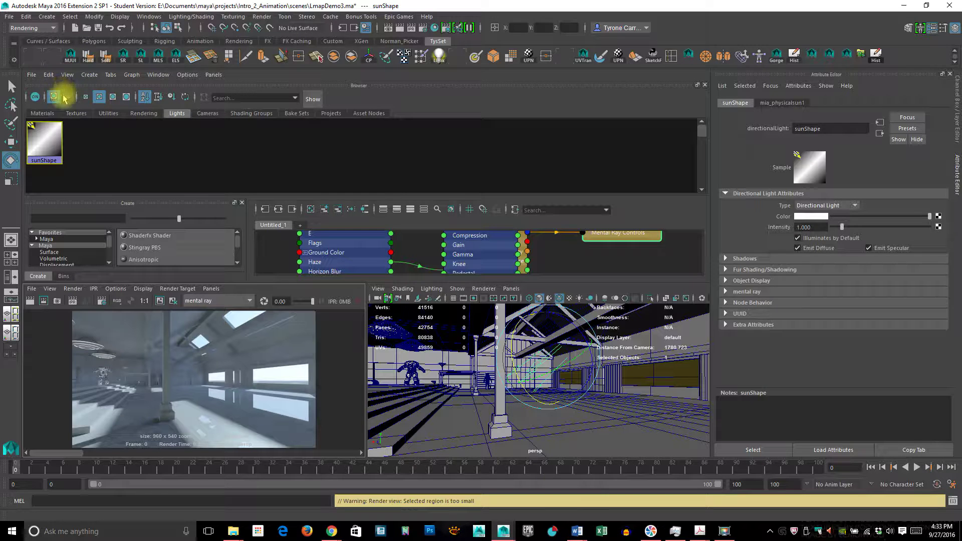
pyautogui.click(42, 113)
pyautogui.scroll(-2, 539, 176)
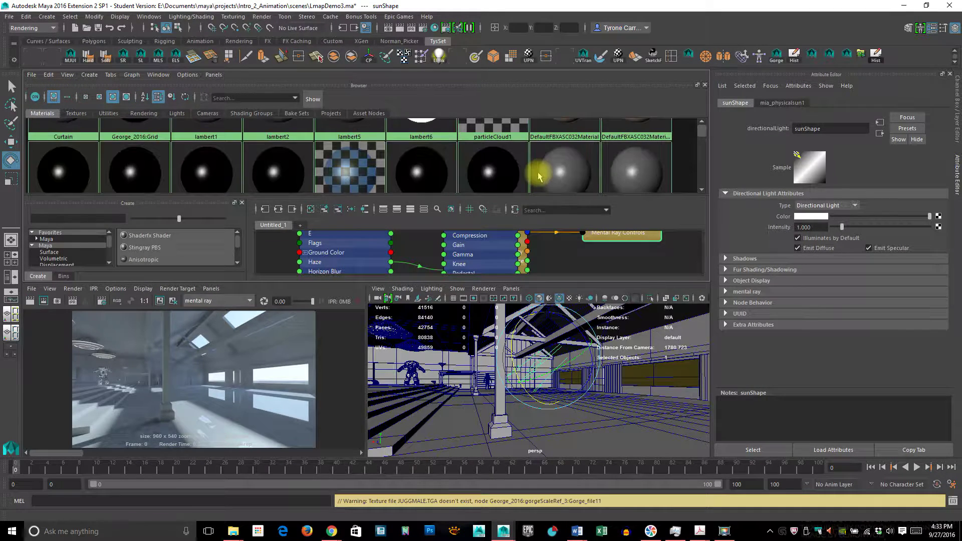
pyautogui.click(366, 171)
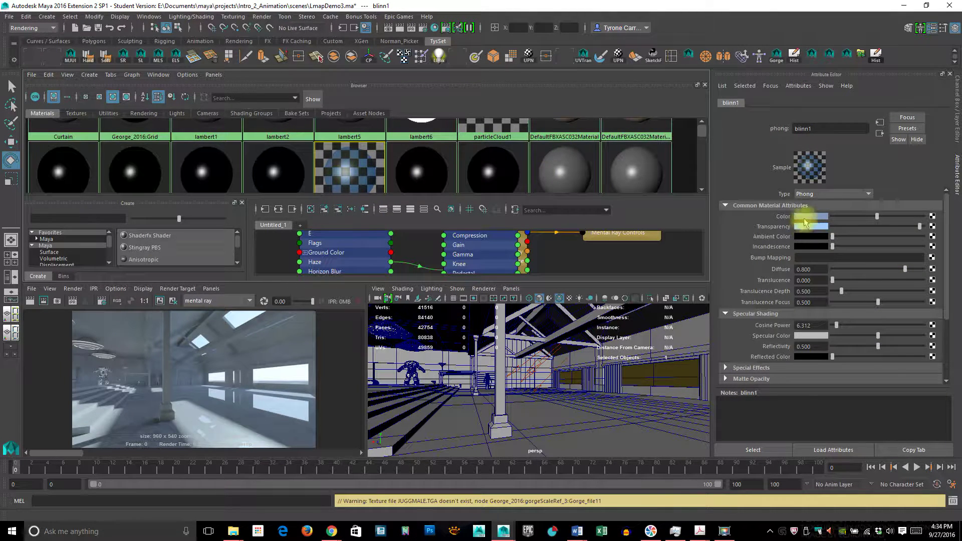
pyautogui.click(812, 231)
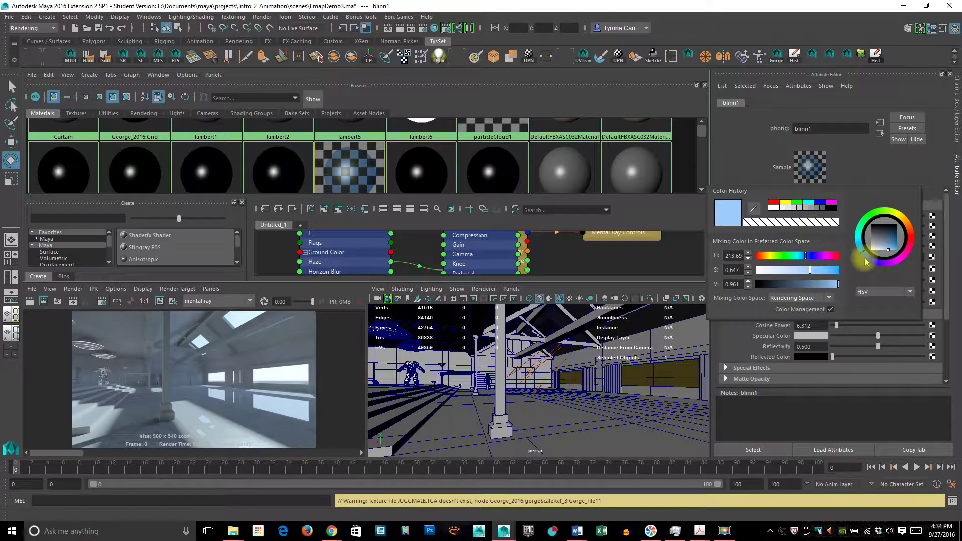
pyautogui.moveTo(881, 245); pyautogui.dragTo(860, 241)
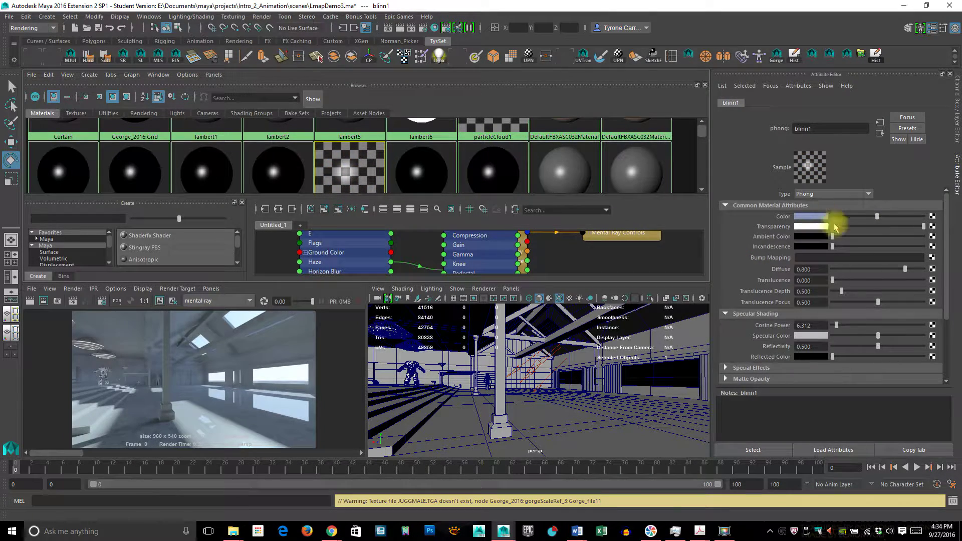
pyautogui.click(819, 216)
pyautogui.moveTo(922, 259)
pyautogui.mouseDown()
pyautogui.moveTo(931, 273)
pyautogui.moveTo(914, 272)
pyautogui.mouseUp()
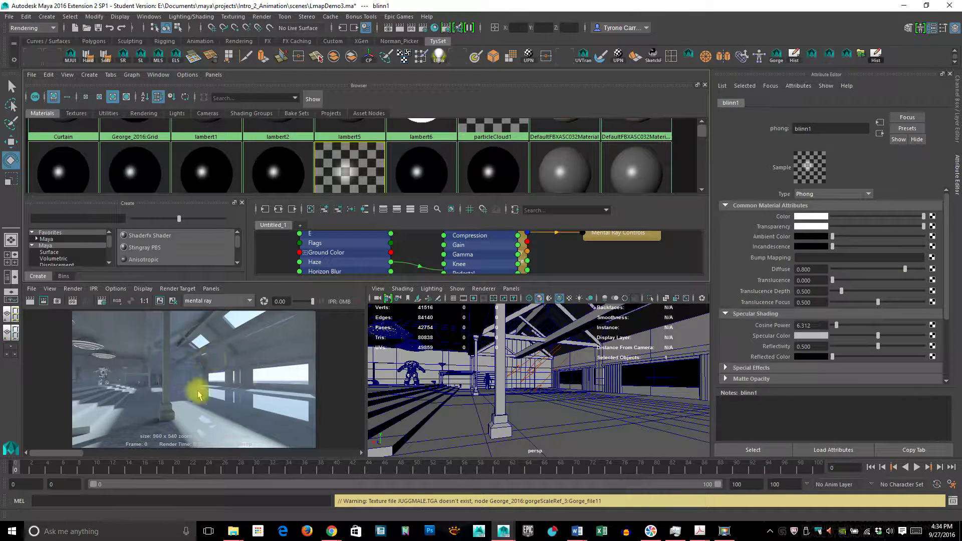
pyautogui.click(646, 261)
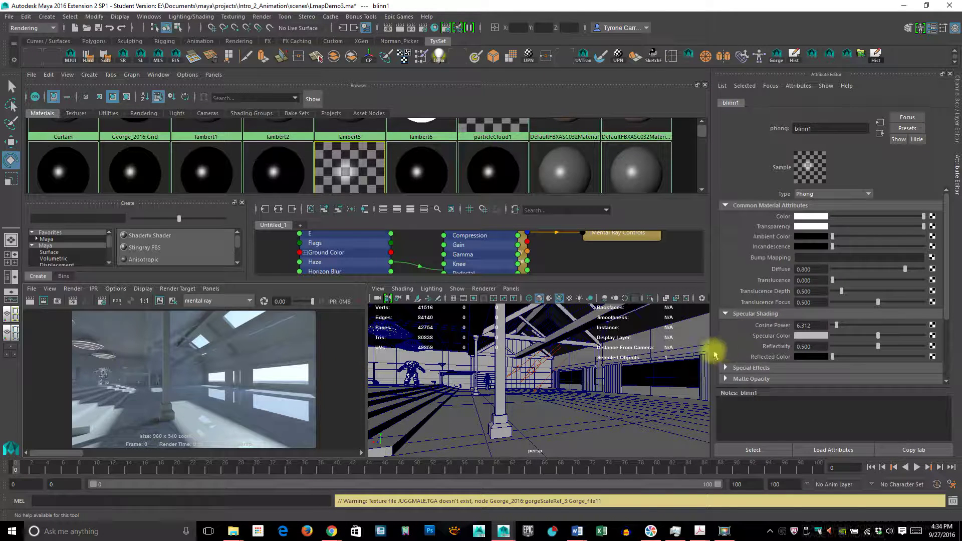
# Examine the attributes of the simple exposure, physical sky and physical sun utility nodes in the Hypershade browser
pyautogui.click(178, 114)
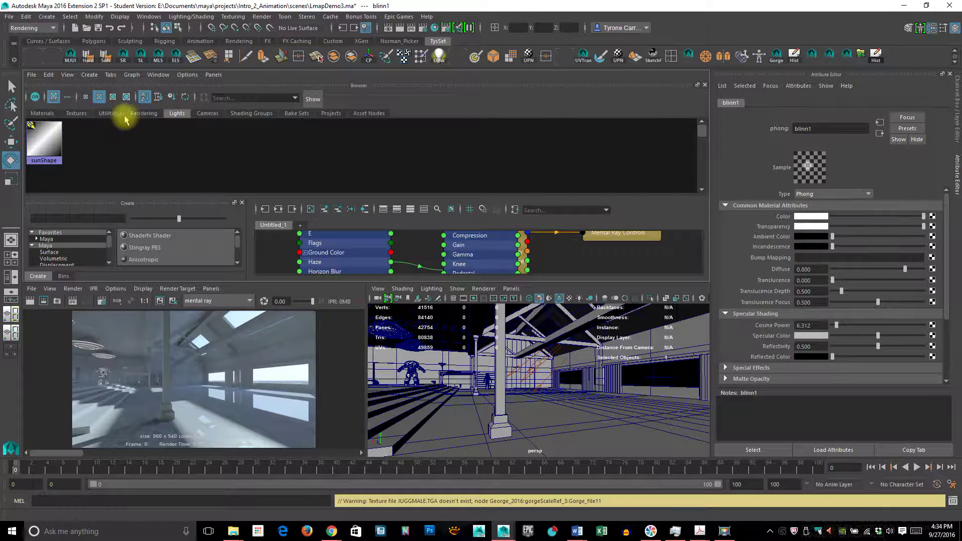
pyautogui.click(109, 113)
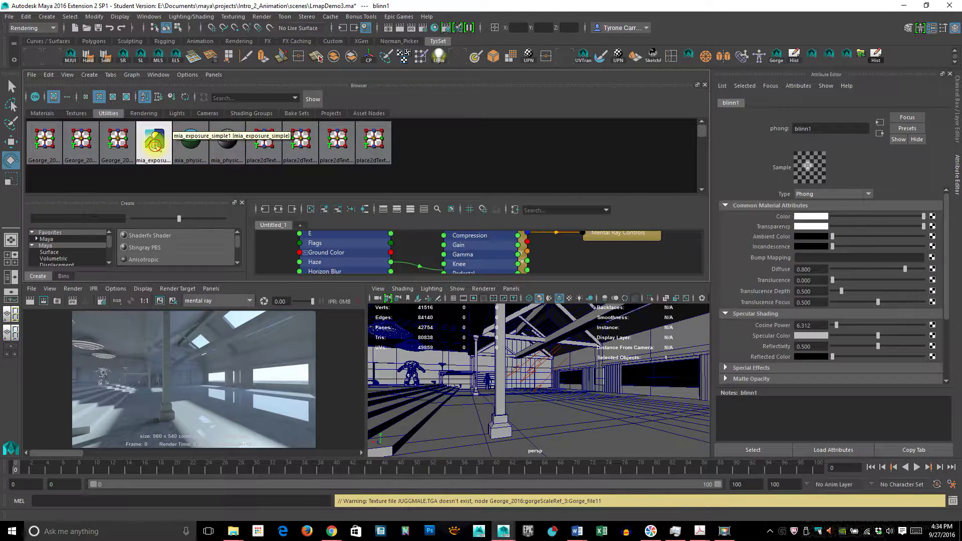
pyautogui.click(154, 143)
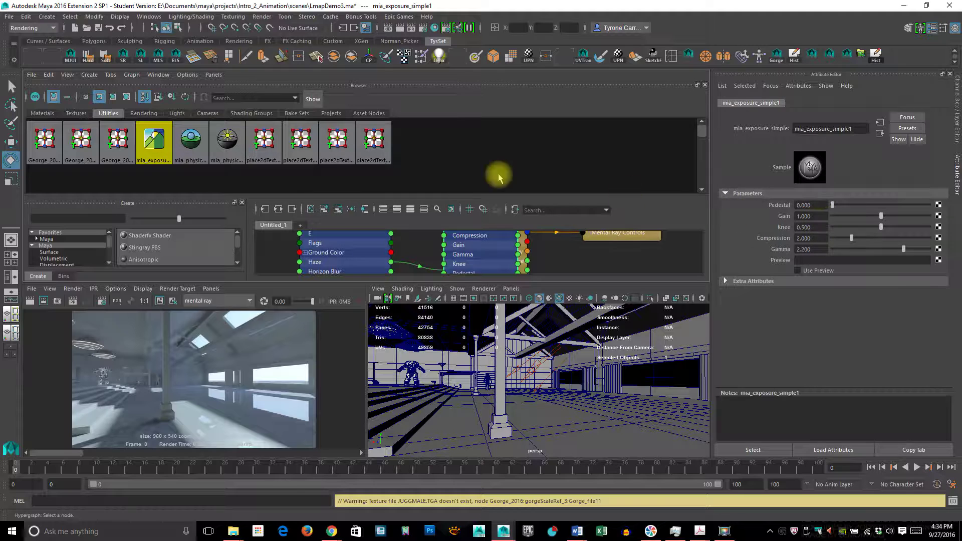
pyautogui.click(192, 141)
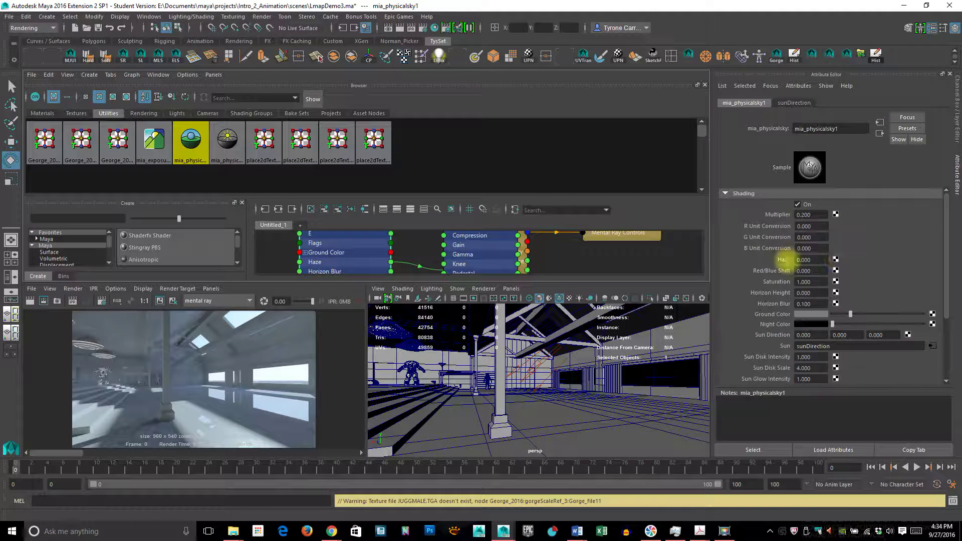
pyautogui.click(228, 141)
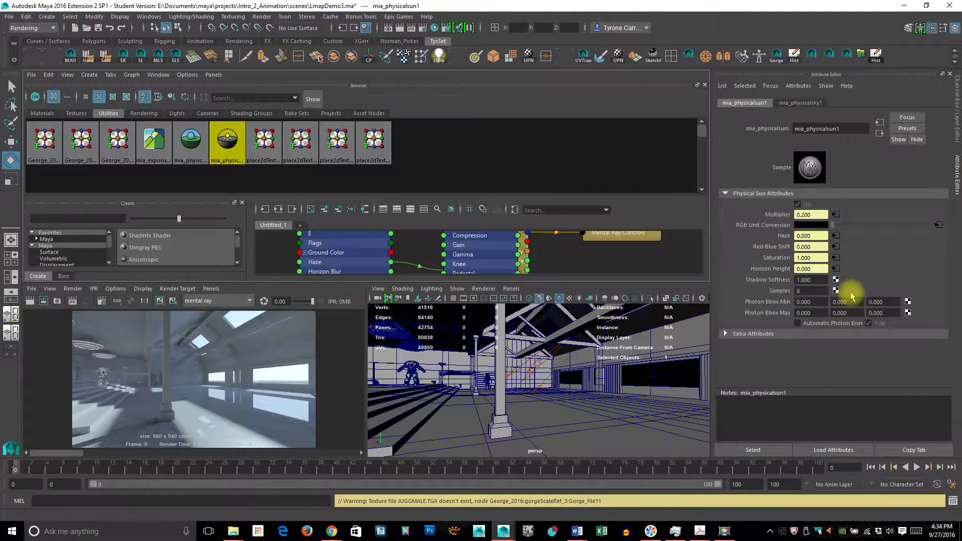
pyautogui.click(190, 143)
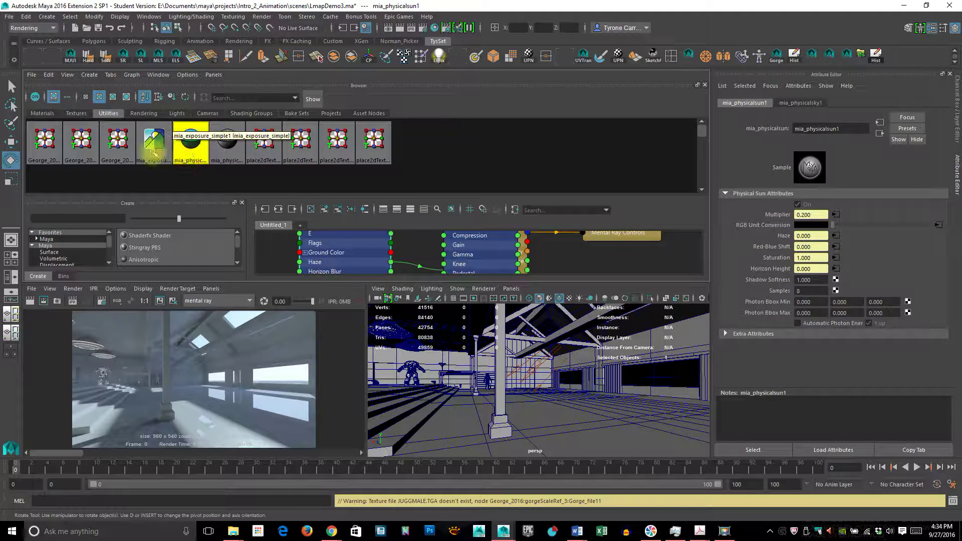
pyautogui.click(156, 148)
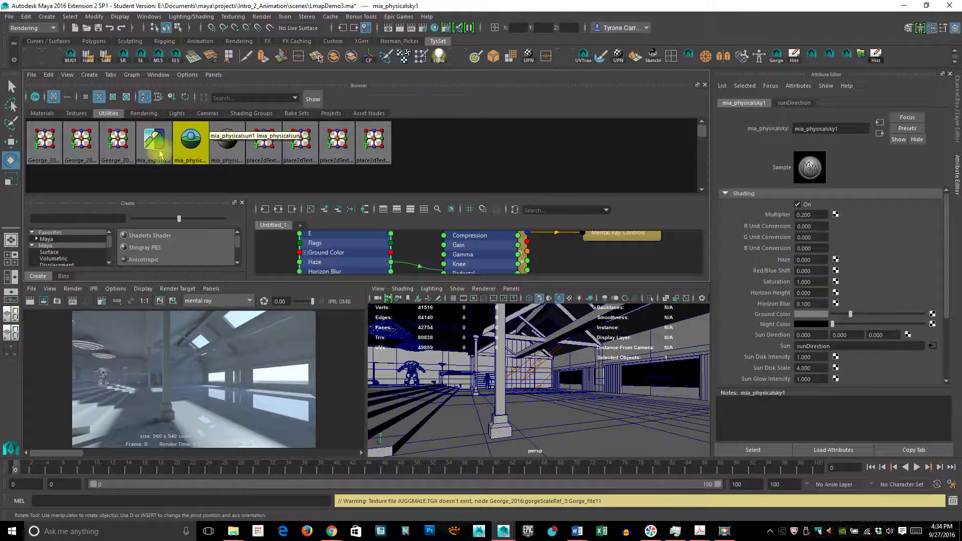
pyautogui.click(190, 144)
pyautogui.click(156, 146)
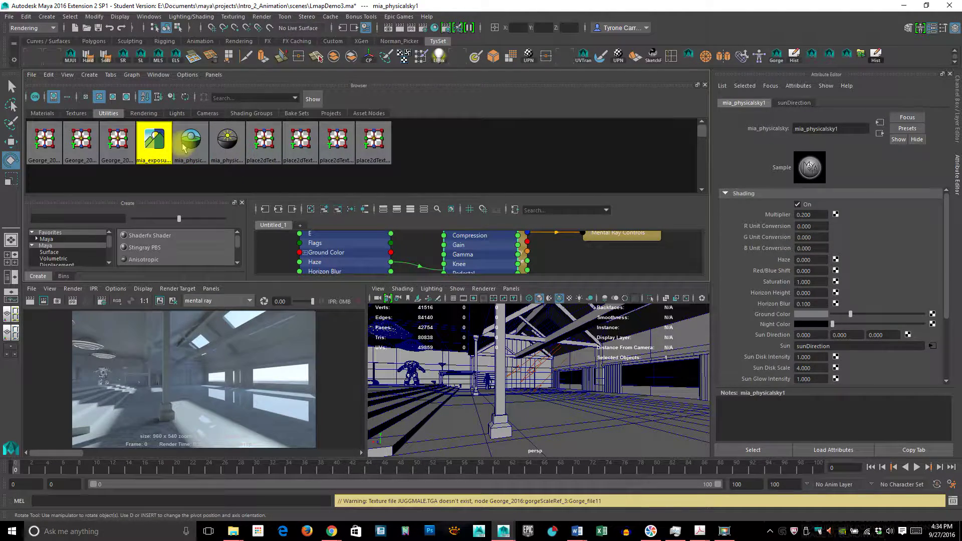
pyautogui.click(186, 145)
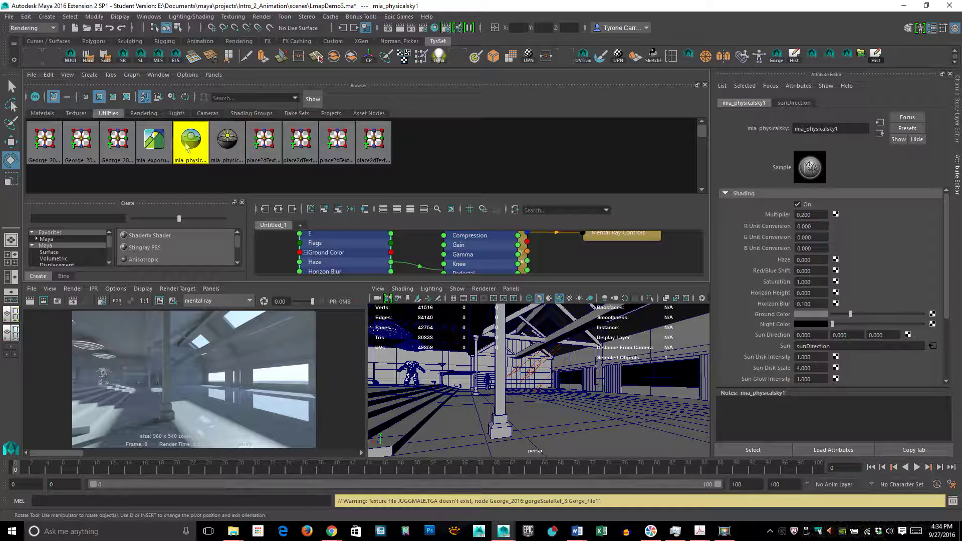
pyautogui.moveTo(187, 145); pyautogui.dragTo(616, 355, button='middle')
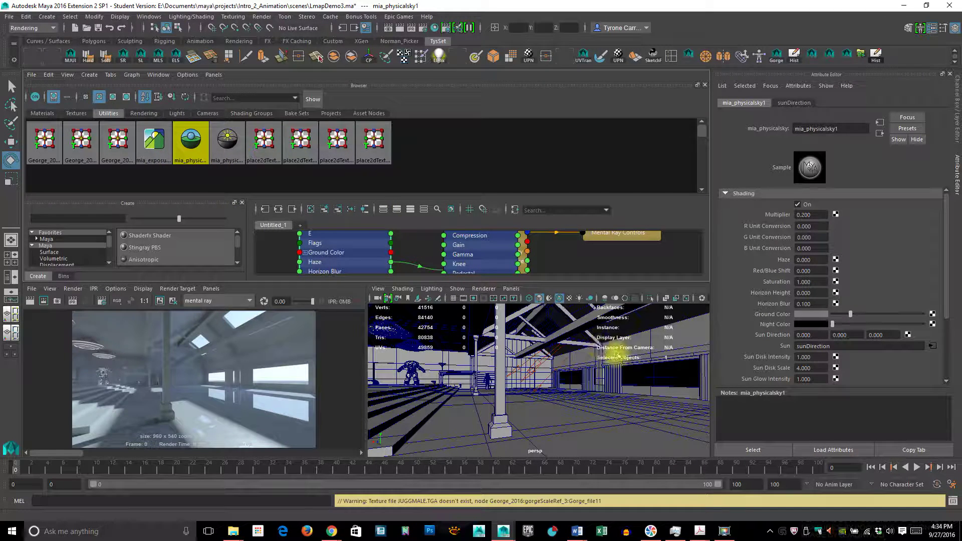